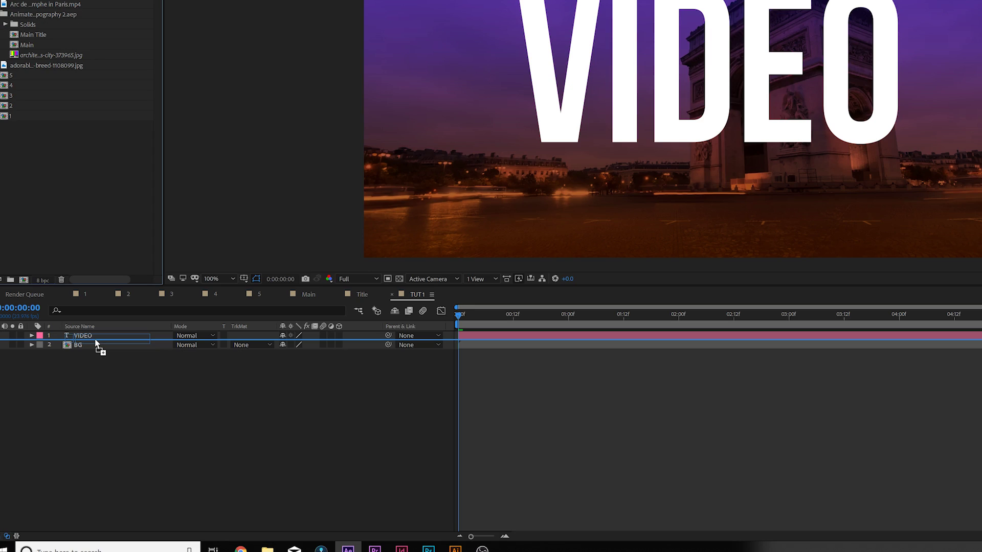
- Place Pexels Videos 4801.mp4 between VIDEO and BG, using the VIDEO text as its Alpha Matte
{"action": "left_click_drag", "start_coordinate": [95, 343], "coordinate": [95, 344]}
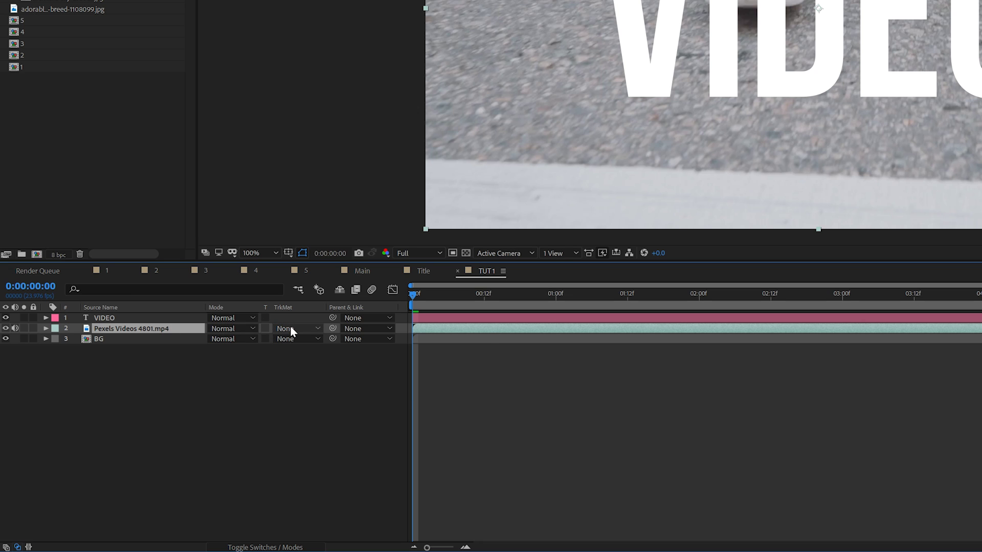
{"action": "left_click", "coordinate": [291, 329]}
{"action": "left_click", "coordinate": [340, 358]}
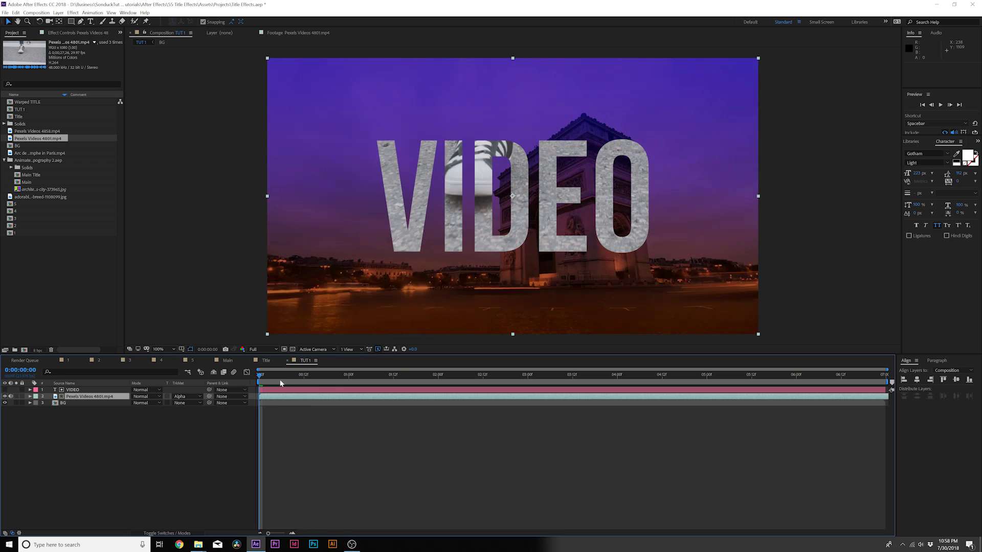
{"action": "left_click_drag", "start_coordinate": [280, 383], "coordinate": [408, 385]}
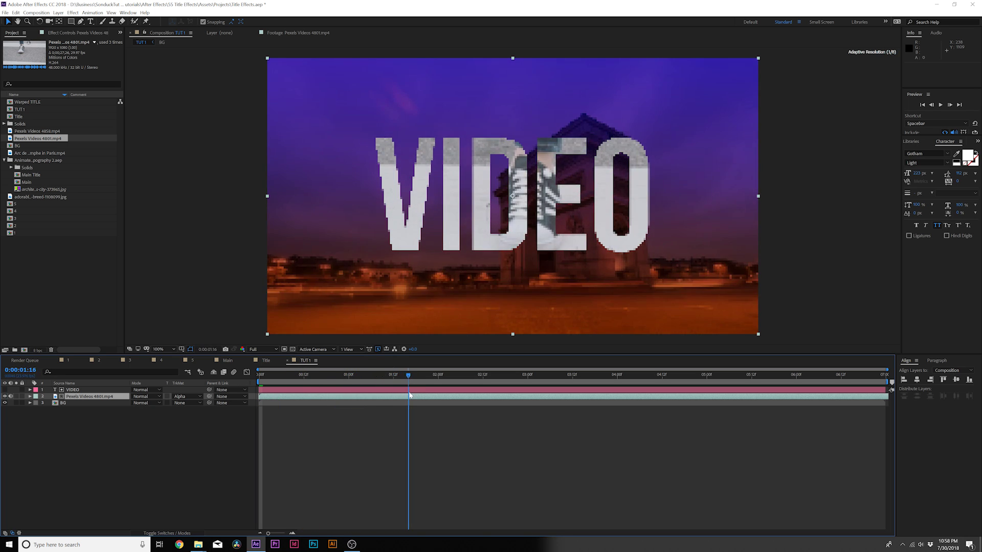
- Scale the footage to 57% and preview the footage-filled title from the three-second mark
{"action": "key", "text": "s"}
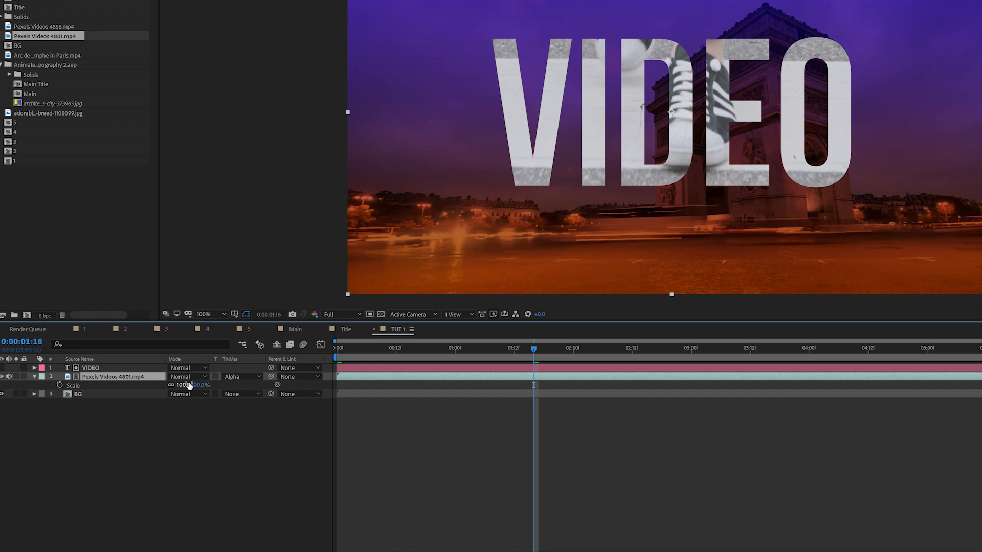
{"action": "left_click_drag", "start_coordinate": [188, 386], "coordinate": [165, 385]}
{"action": "key", "text": "F2"}
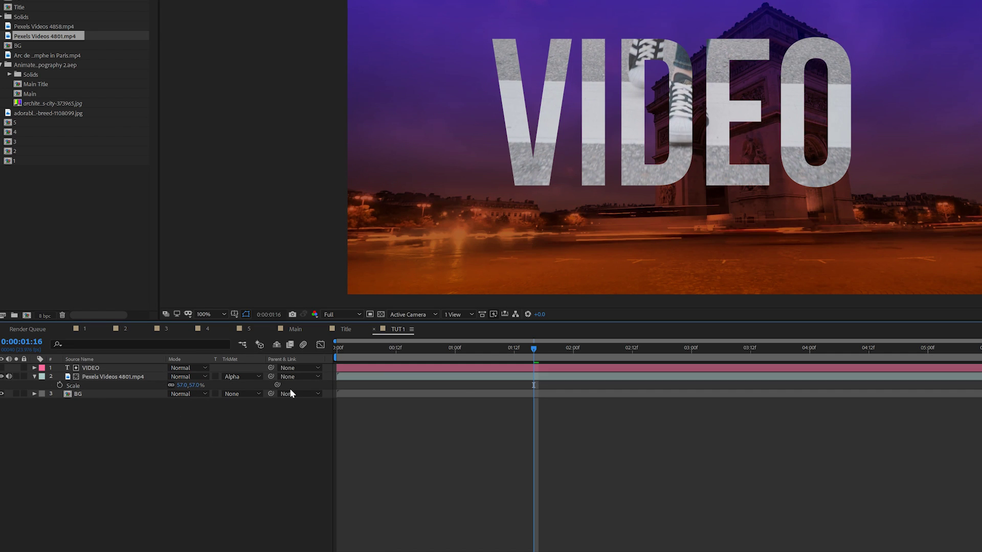
{"action": "left_click", "coordinate": [691, 350]}
{"action": "key", "text": "space"}
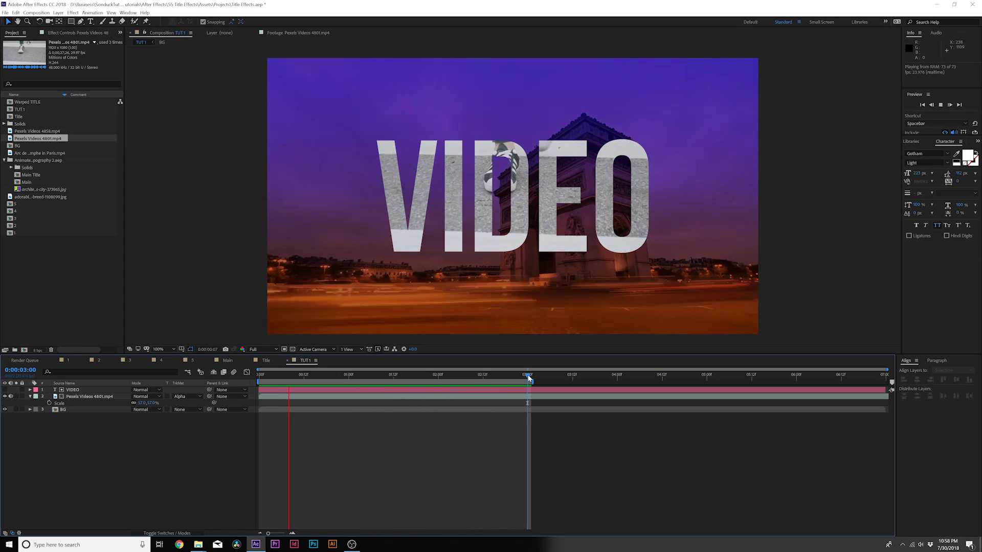
- Switch to the Rectangle tool
{"action": "left_click", "coordinate": [72, 22]}
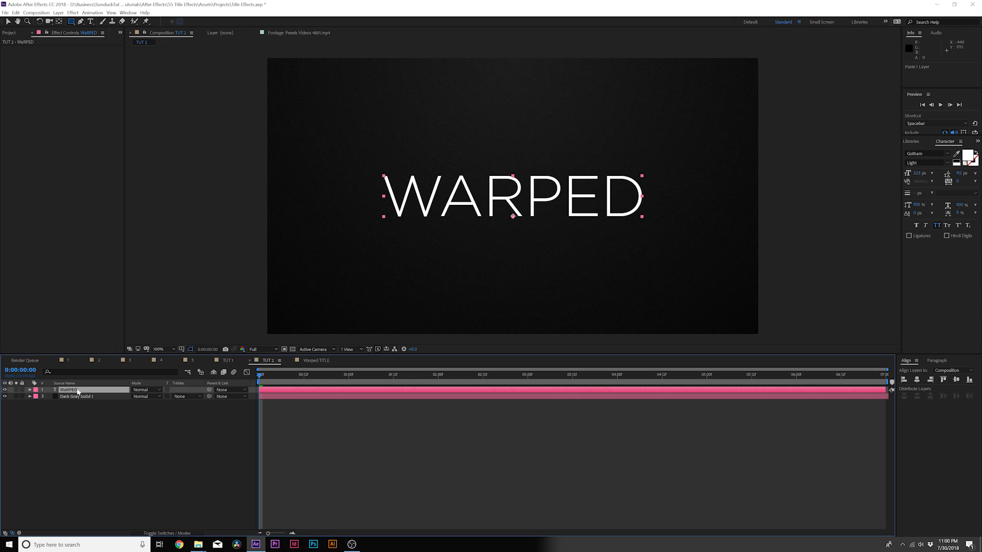
- Apply Radial Blur to Warped Title, set its Type to Zoom and raise the Amount
{"action": "left_click", "coordinate": [59, 12]}
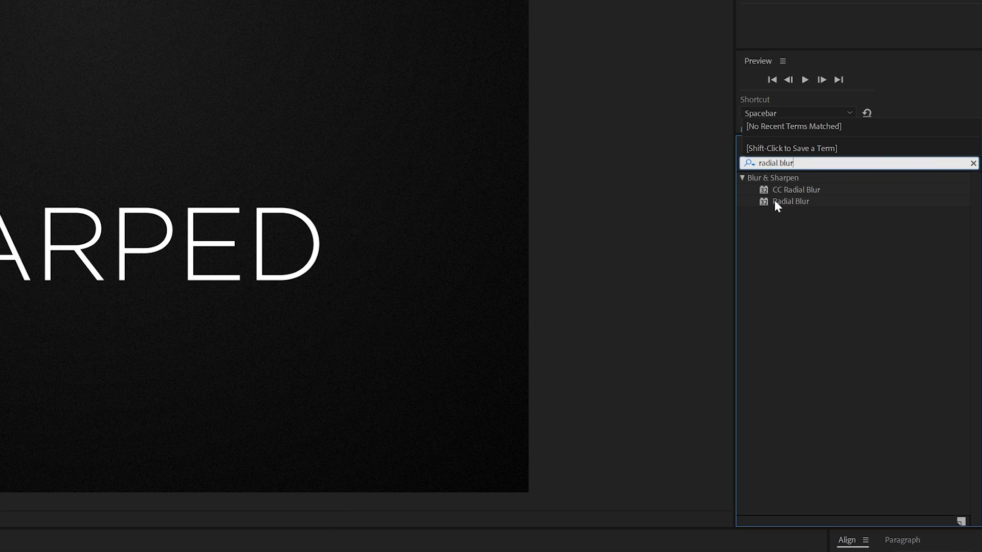
{"action": "left_click", "coordinate": [776, 202]}
{"action": "left_click", "coordinate": [116, 150]}
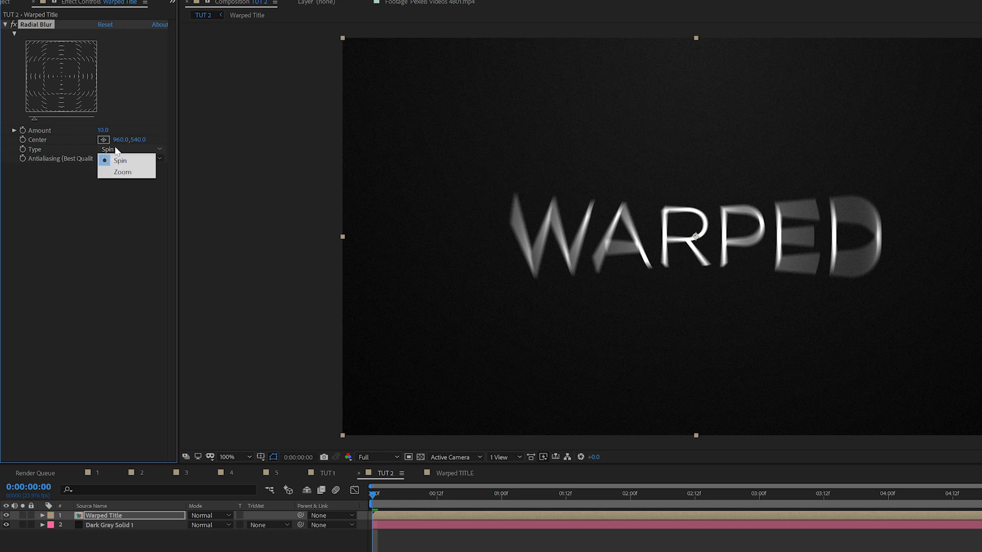
{"action": "left_click", "coordinate": [122, 172]}
{"action": "mouse_move", "coordinate": [103, 134]}
{"action": "left_mouse_down"}
{"action": "mouse_move", "coordinate": [96, 129]}
{"action": "mouse_move", "coordinate": [111, 134]}
{"action": "left_mouse_up"}
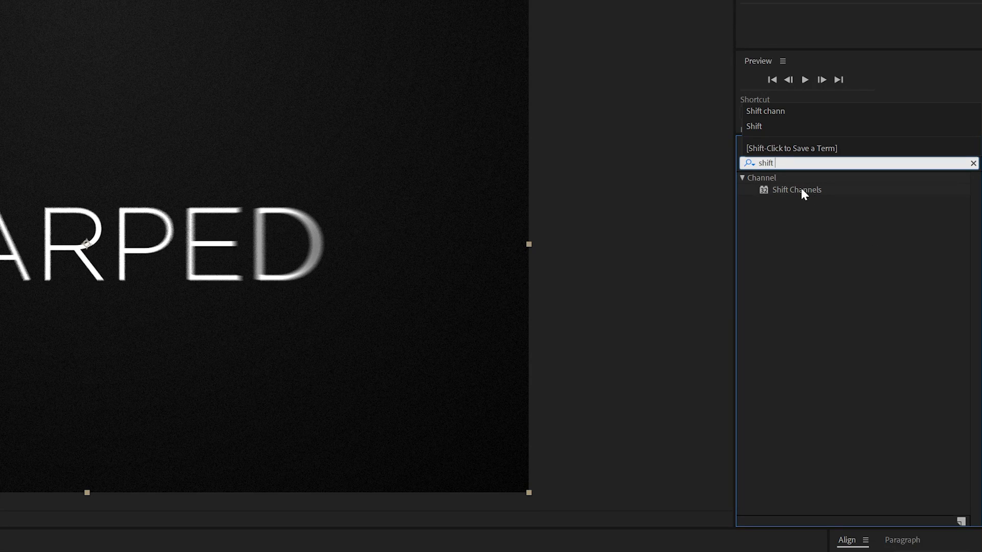
- Apply Shift Channels to the title with Green and Blue set to Full Off, leaving red
{"action": "left_click_drag", "start_coordinate": [801, 188], "coordinate": [234, 517]}
{"action": "left_click", "coordinate": [0, 197]}
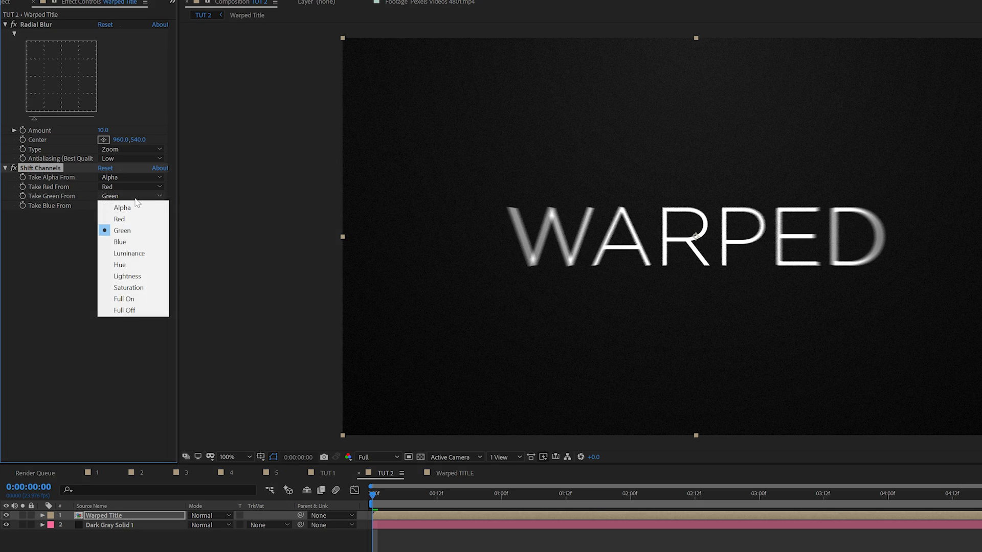
{"action": "left_click", "coordinate": [132, 310]}
{"action": "left_click", "coordinate": [130, 206]}
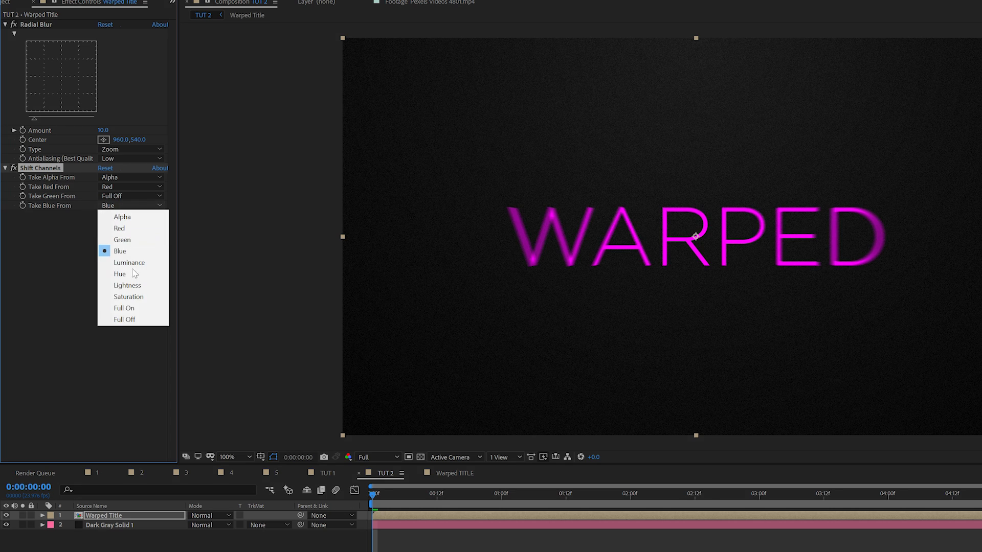
{"action": "left_click", "coordinate": [136, 320]}
- Duplicate the red layer and make the copy show only the green channel
{"action": "left_click", "coordinate": [20, 0]}
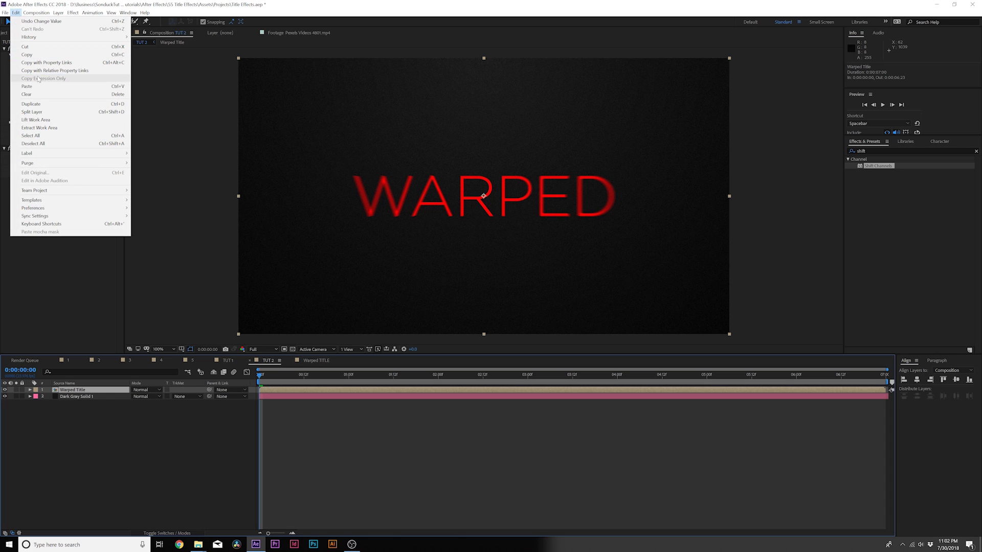
{"action": "left_click", "coordinate": [31, 104]}
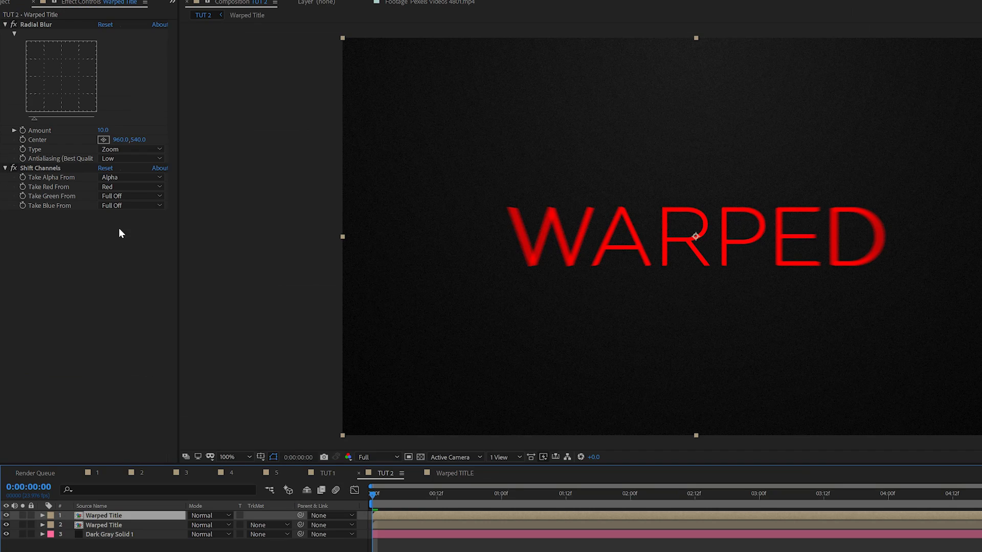
{"action": "left_click", "coordinate": [122, 187]}
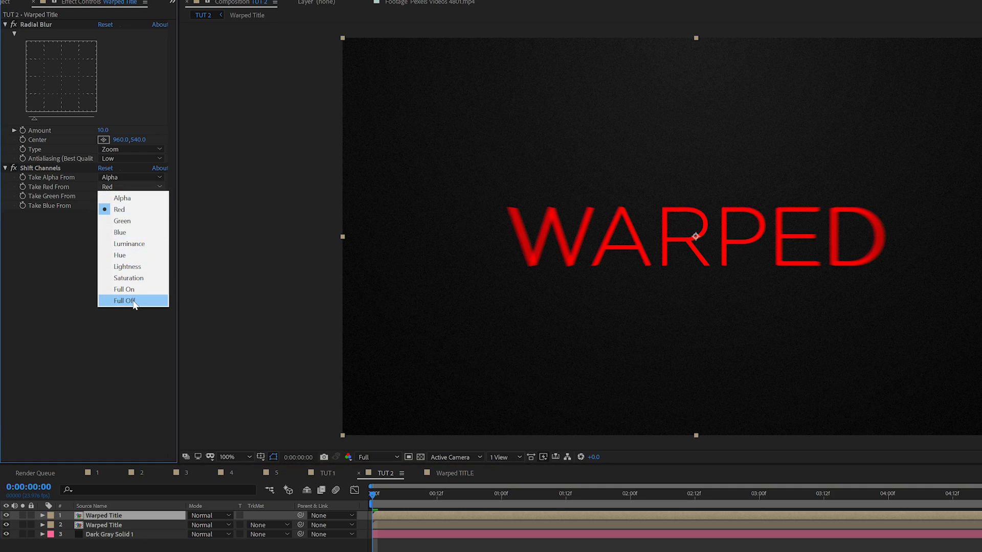
{"action": "left_click", "coordinate": [124, 301]}
{"action": "left_click", "coordinate": [120, 196]}
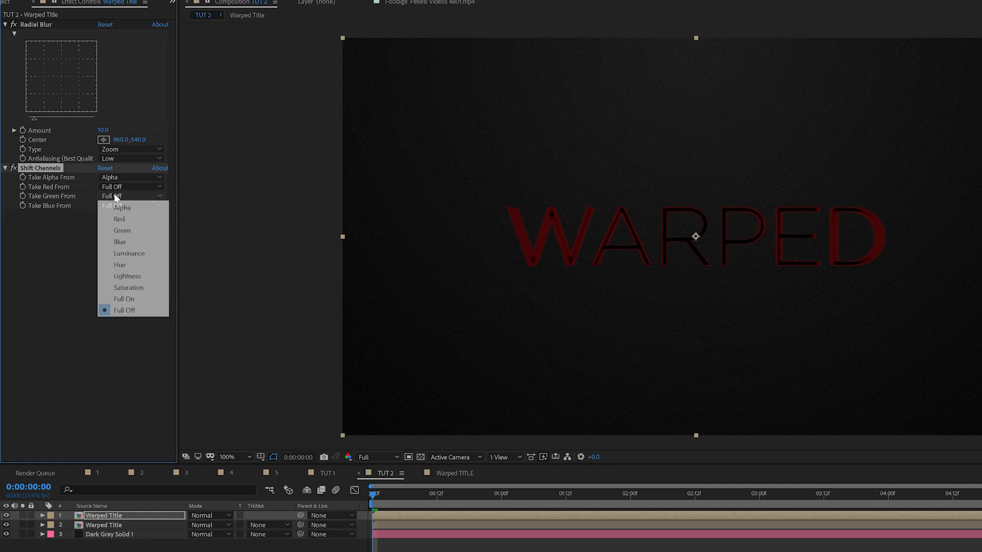
{"action": "left_click", "coordinate": [136, 232]}
- Duplicate the green layer and make the new copy show only the blue channel
{"action": "left_click", "coordinate": [100, 514]}
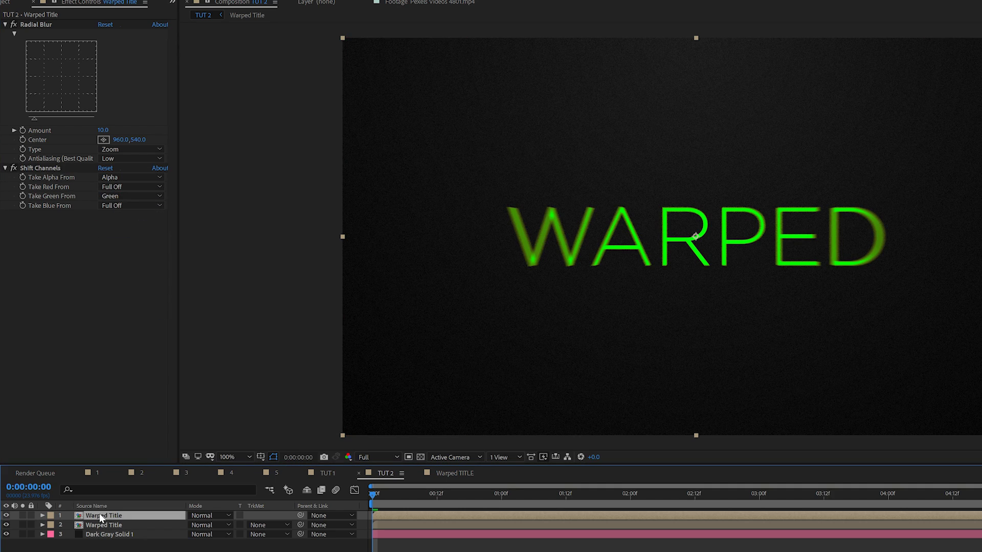
{"action": "key", "text": "ctrl+d"}
{"action": "left_click", "coordinate": [115, 197]}
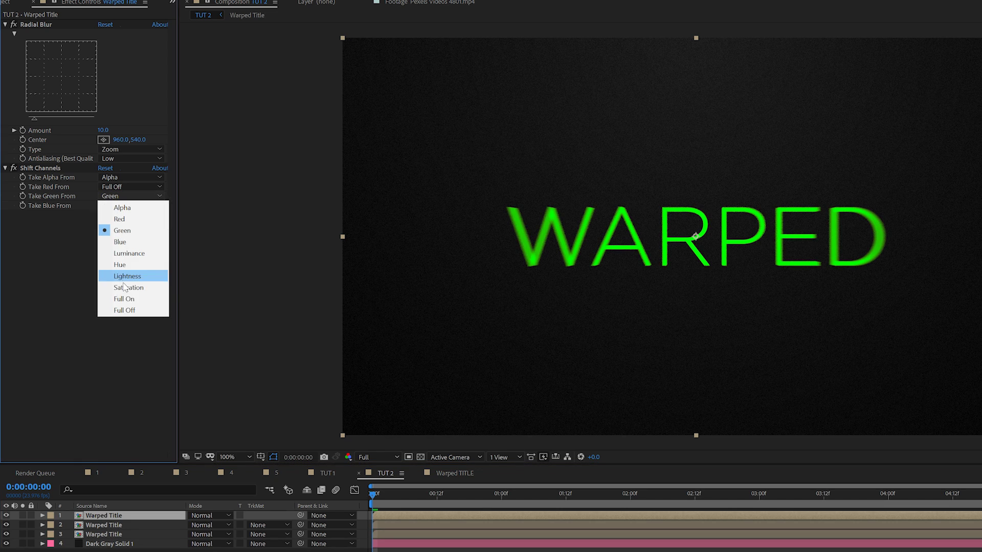
{"action": "left_click", "coordinate": [124, 310]}
{"action": "left_click", "coordinate": [118, 206]}
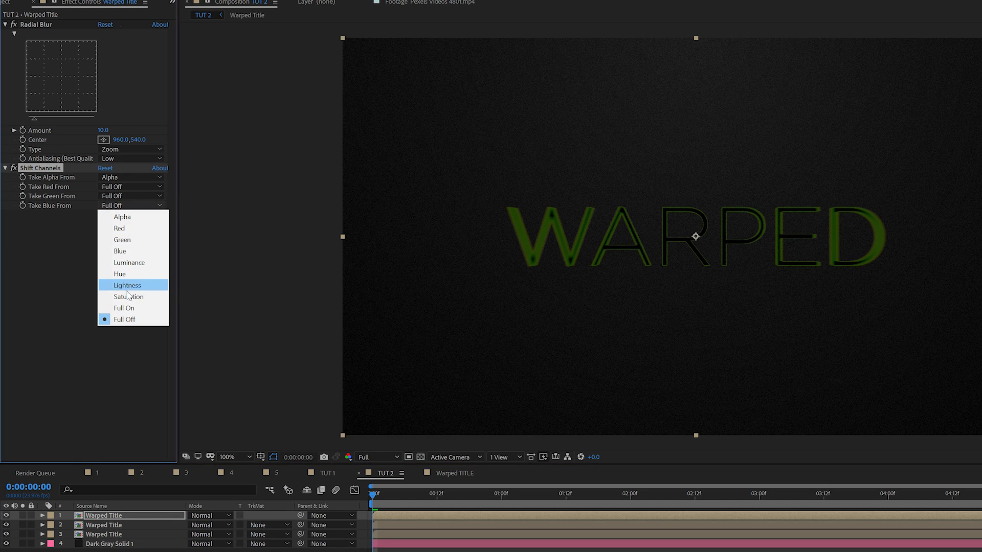
{"action": "left_click", "coordinate": [122, 250]}
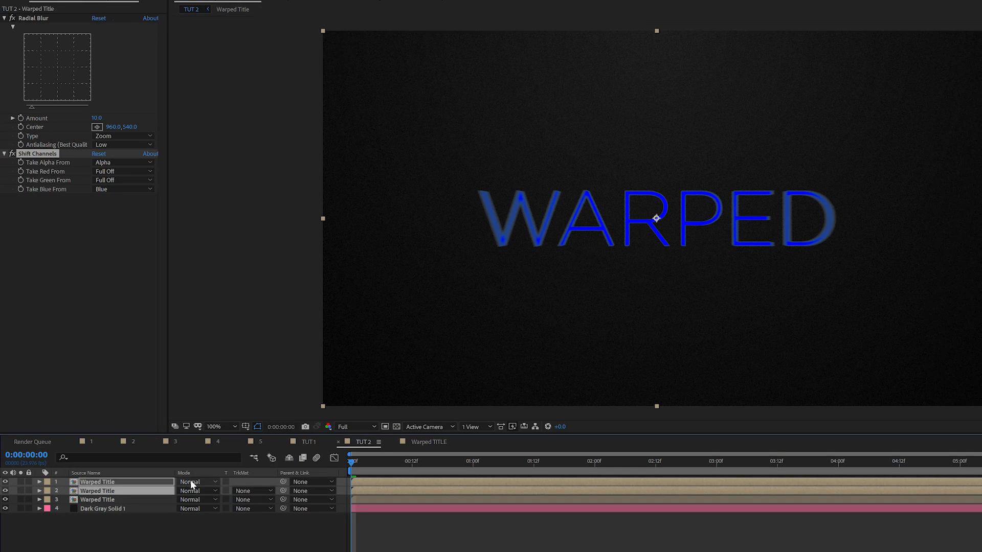
- Set the top copies to Screen mode and give the top layer a wiggle(2,5) position expression
{"action": "left_click", "coordinate": [190, 491]}
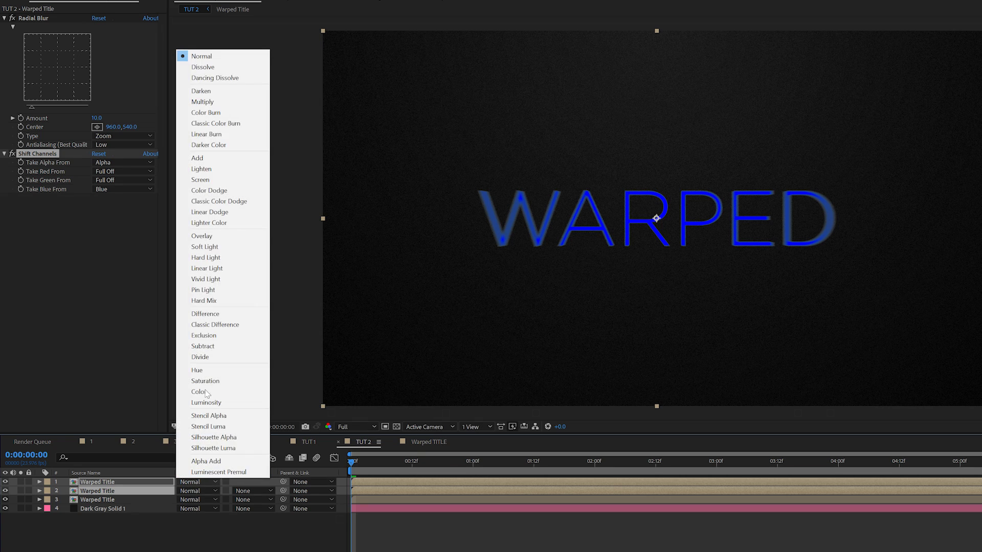
{"action": "left_click", "coordinate": [207, 180]}
{"action": "left_click", "coordinate": [106, 483]}
{"action": "key", "text": "p"}
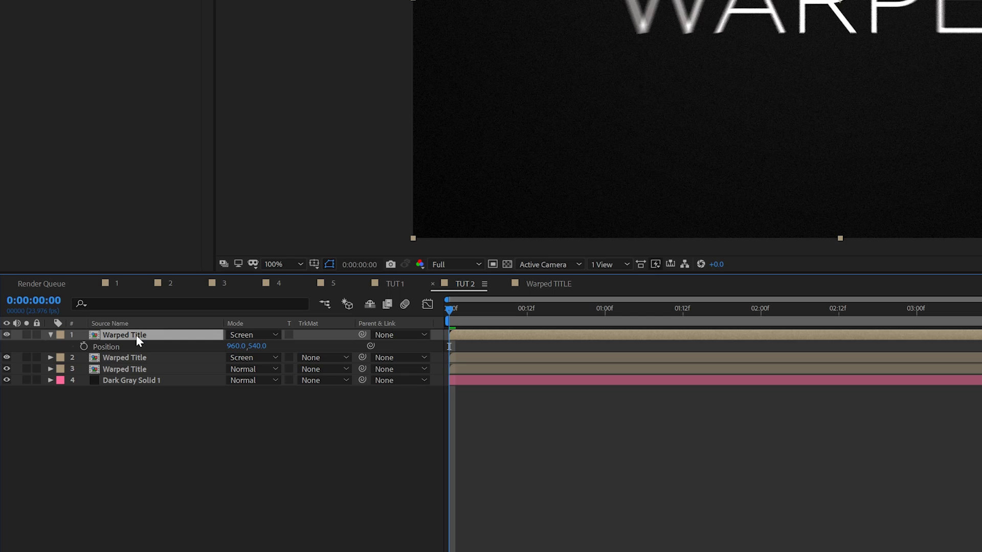
{"action": "key", "text": "p"}
{"action": "key", "text": "p"}
{"action": "left_click", "coordinate": [84, 348], "text": "alt"}
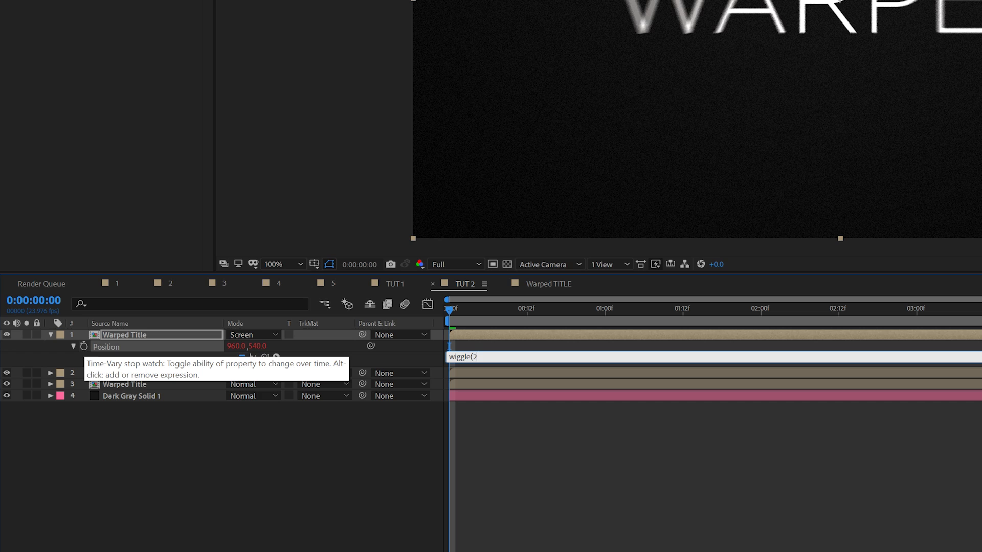
{"action": "left_click", "coordinate": [253, 366]}
{"action": "left_click", "coordinate": [353, 385]}
{"action": "key", "text": "space"}
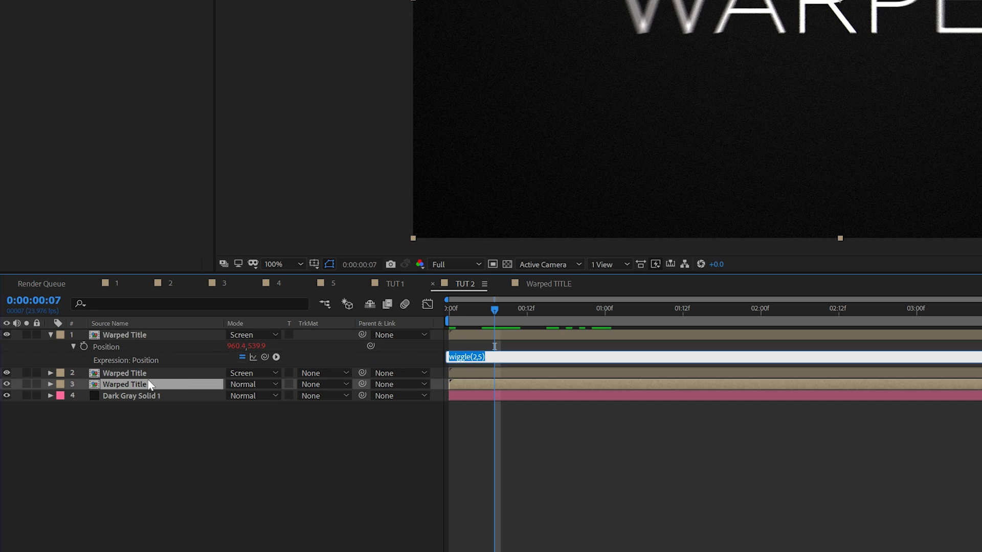
- Add the same wiggle(2,5) position expression to the second Warped Title layer and preview
{"action": "left_click", "coordinate": [125, 373]}
{"action": "key", "text": "p"}
{"action": "left_click", "coordinate": [84, 385], "text": "alt"}
{"action": "left_click", "coordinate": [264, 453]}
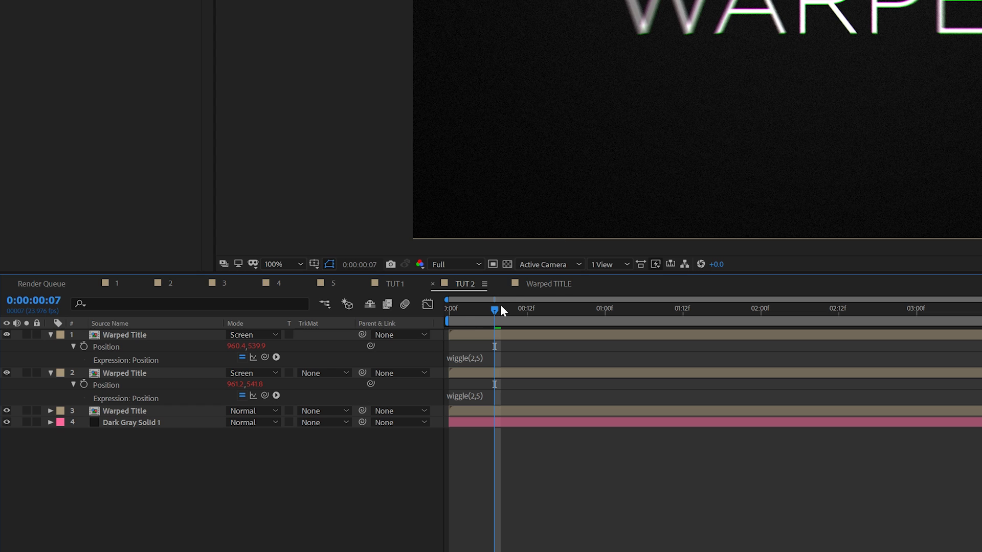
{"action": "key", "text": "space"}
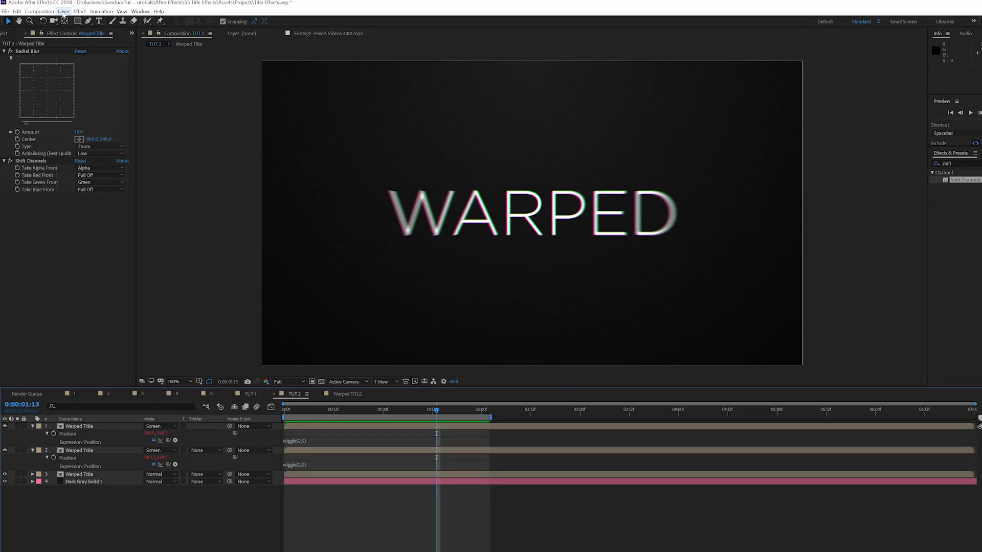
- Add an adjustment layer with Optics Compensation that strongly bulges the WARPED title
{"action": "left_click", "coordinate": [64, 12]}
{"action": "mouse_move", "coordinate": [180, 23]}
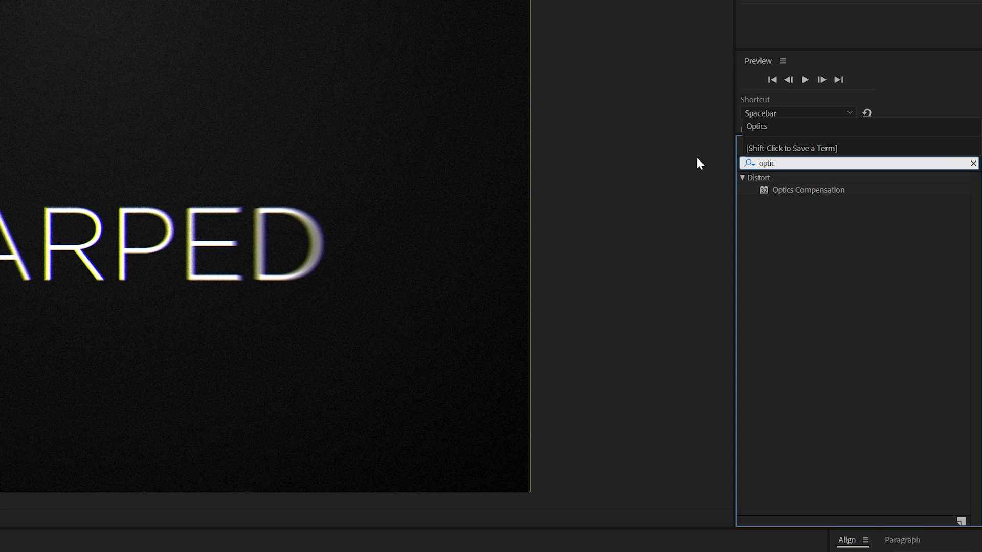
{"action": "left_click", "coordinate": [813, 189]}
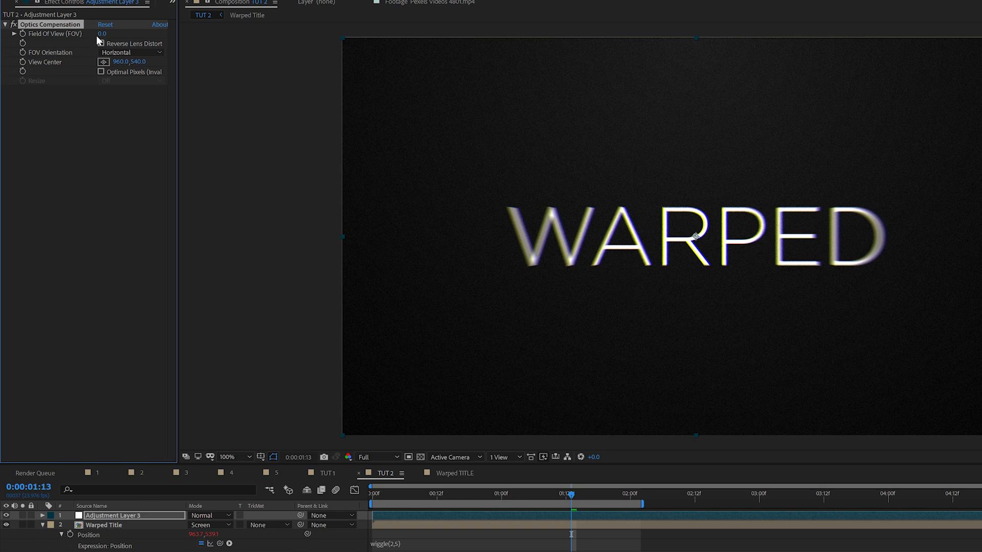
{"action": "left_click_drag", "start_coordinate": [174, 44], "coordinate": [560, 92]}
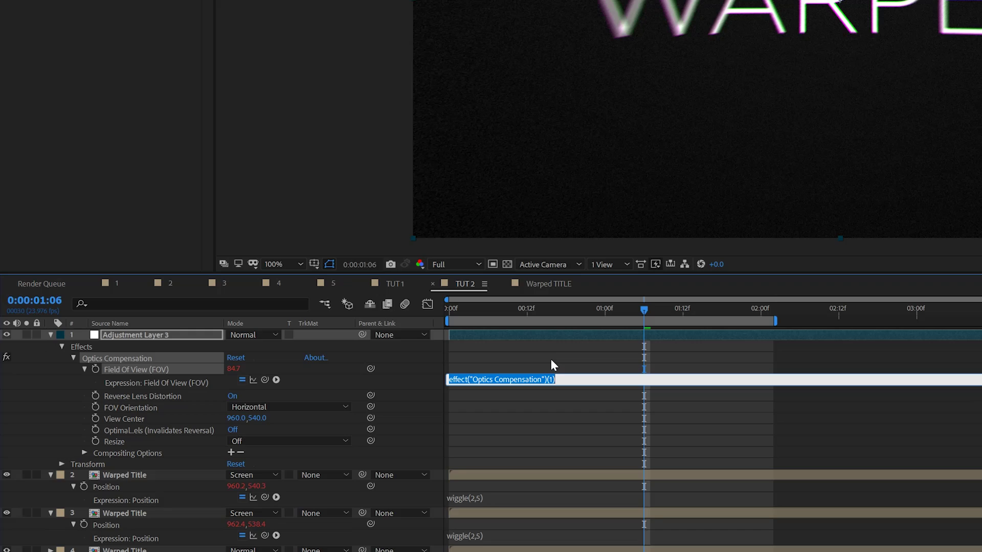
- Give the Field of View a wiggle(2,20) expression and preview the result
{"action": "type", "text": "wiggle(2,5)"}
{"action": "left_click", "coordinate": [601, 333]}
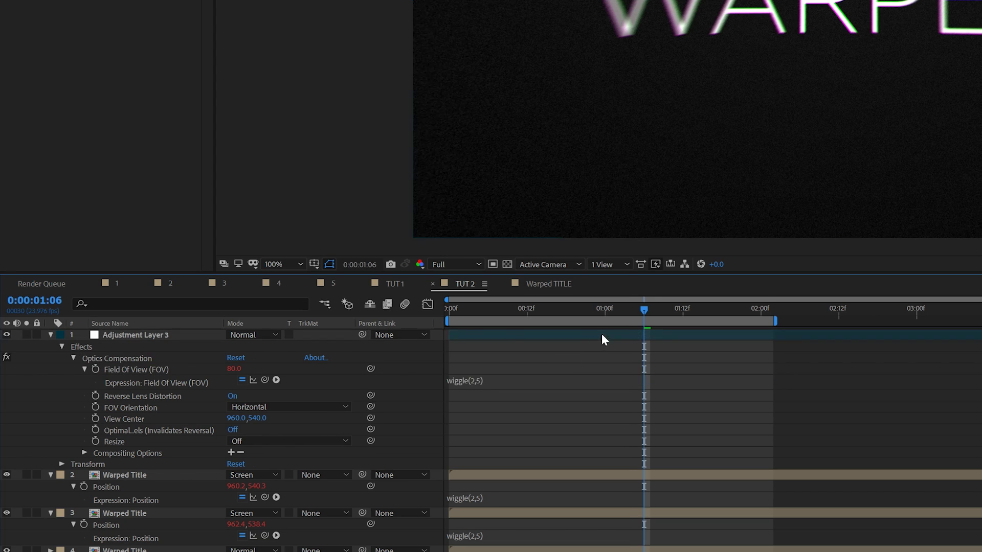
{"action": "left_click", "coordinate": [480, 381]}
{"action": "key", "text": "BackSpace"}
{"action": "type", "text": "20"}
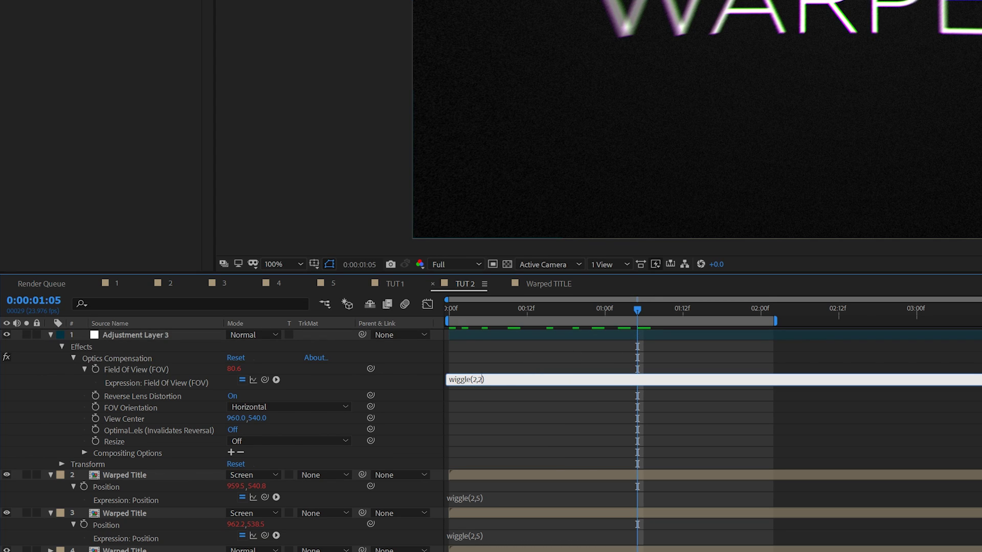
{"action": "left_click", "coordinate": [565, 336]}
{"action": "key", "text": "space"}
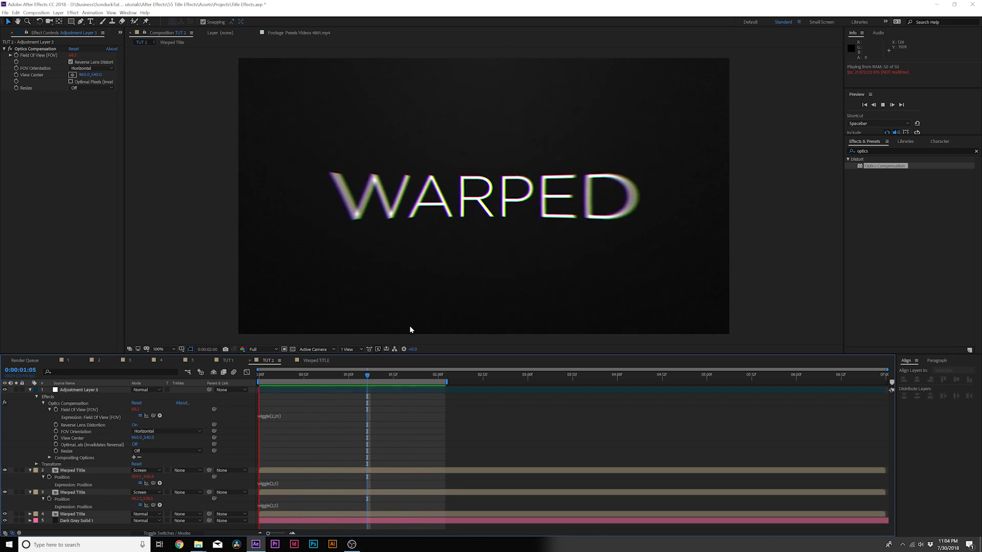
{"action": "key", "text": "space"}
- Collapse the adjustment layer and select layers 1–4
{"action": "left_click", "coordinate": [30, 390]}
{"action": "left_click", "coordinate": [60, 391]}
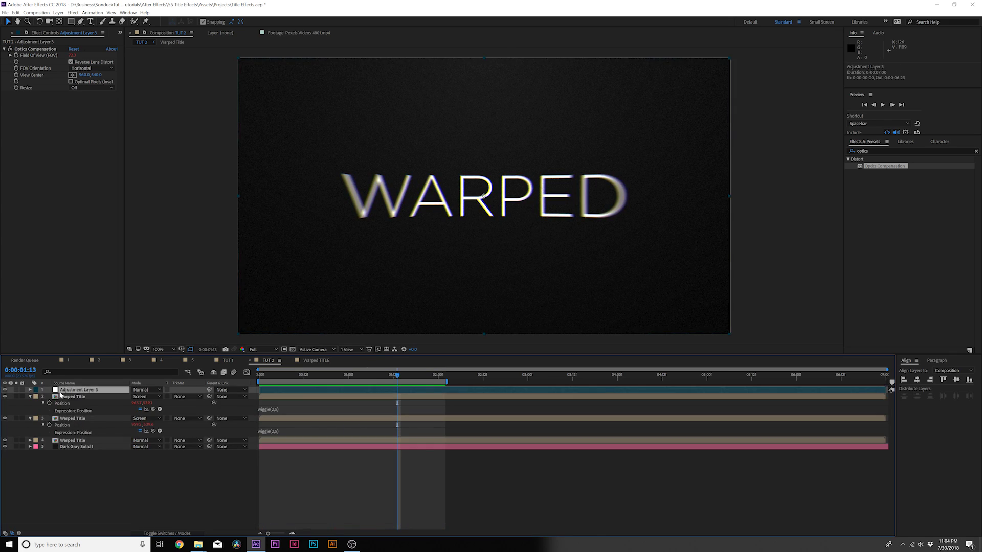
{"action": "left_click", "coordinate": [63, 440], "text": "shift"}
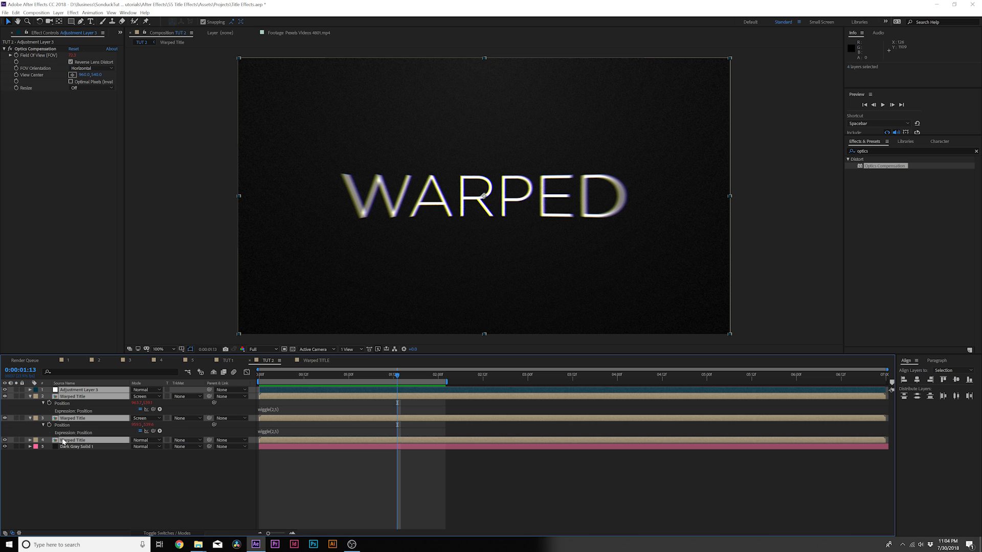
- Pre-compose the four selected layers, then create shapes from the TITLE text layer
{"action": "key", "text": "ctrl+shift+c"}
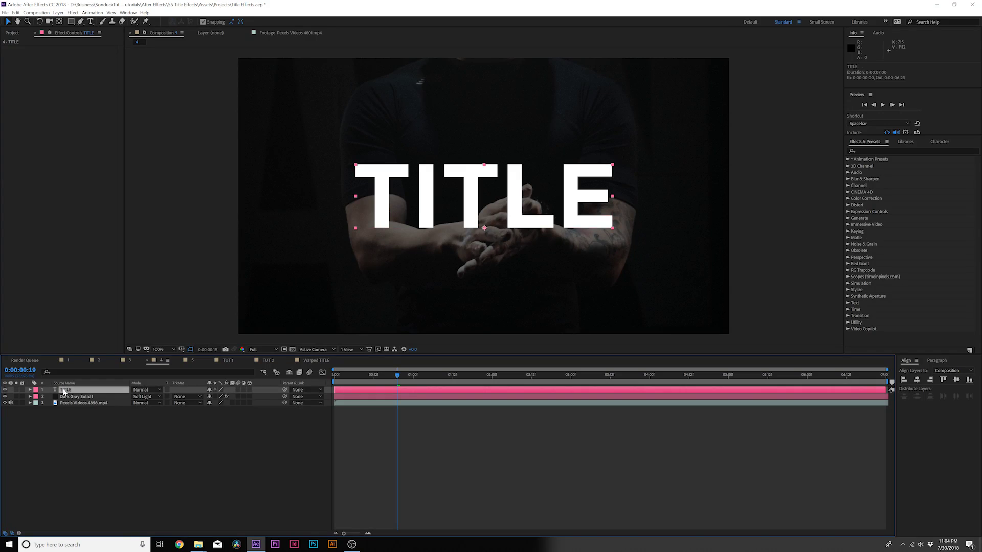
{"action": "right_click", "coordinate": [65, 393]}
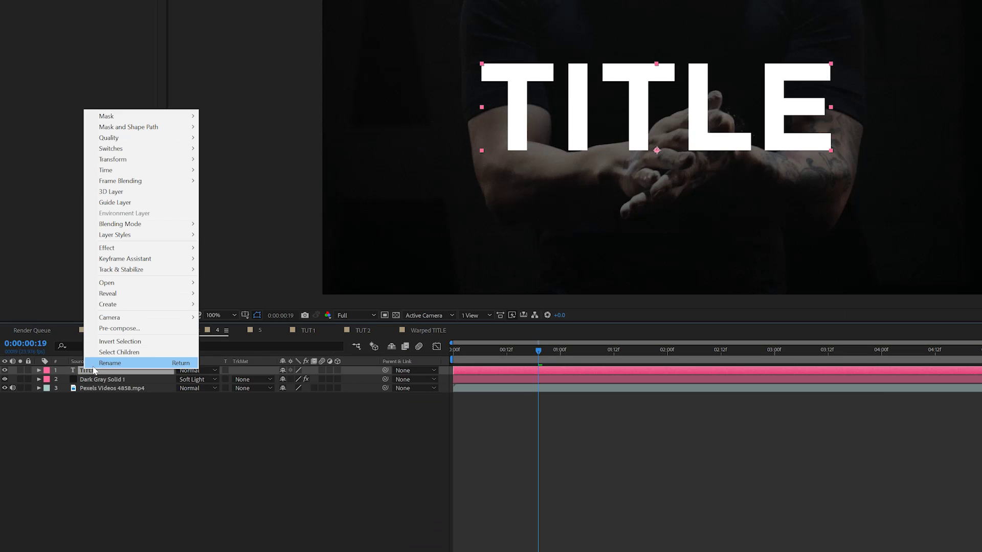
{"action": "mouse_move", "coordinate": [109, 308]}
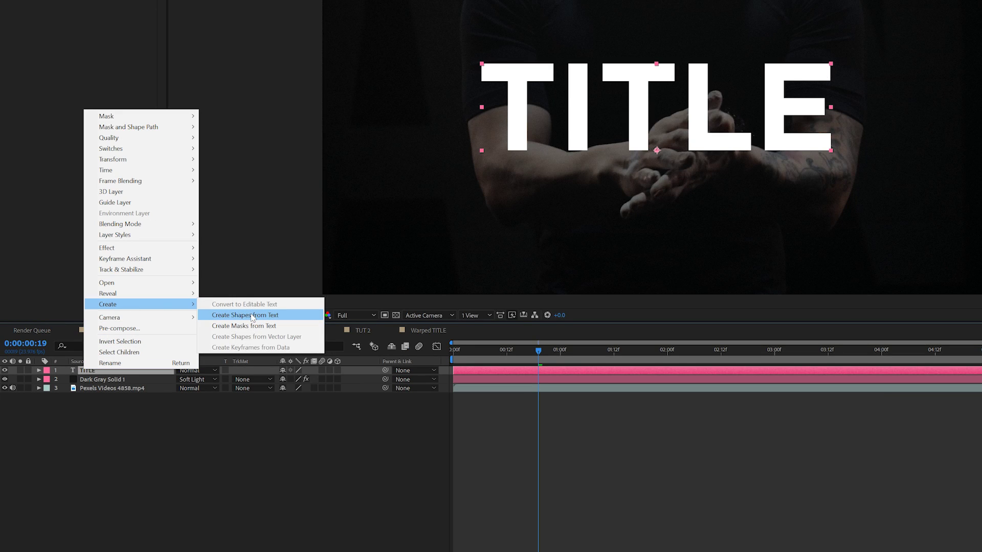
{"action": "left_click", "coordinate": [267, 317]}
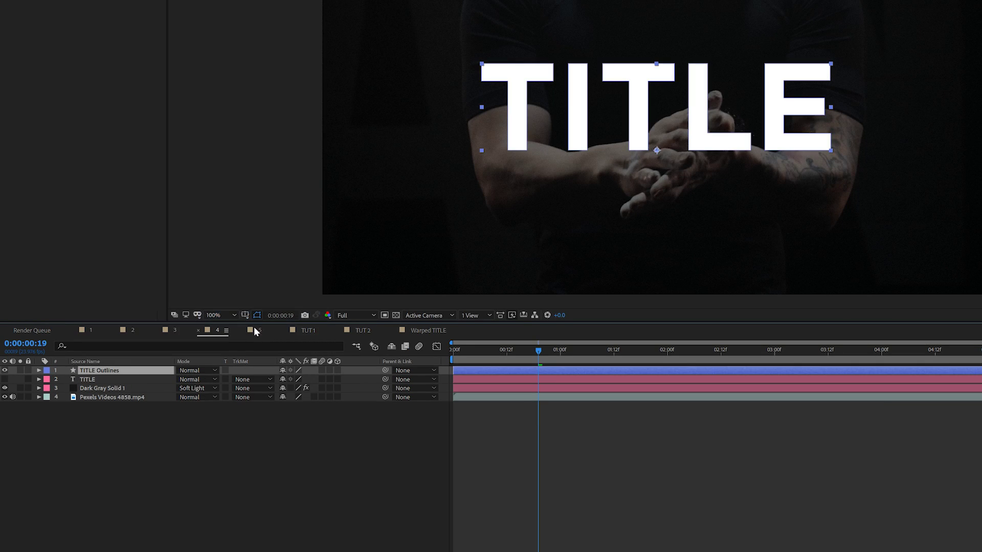
- Add Trim Paths to TITLE Outlines and set the letters to no fill with a solid stroke
{"action": "left_click", "coordinate": [40, 370]}
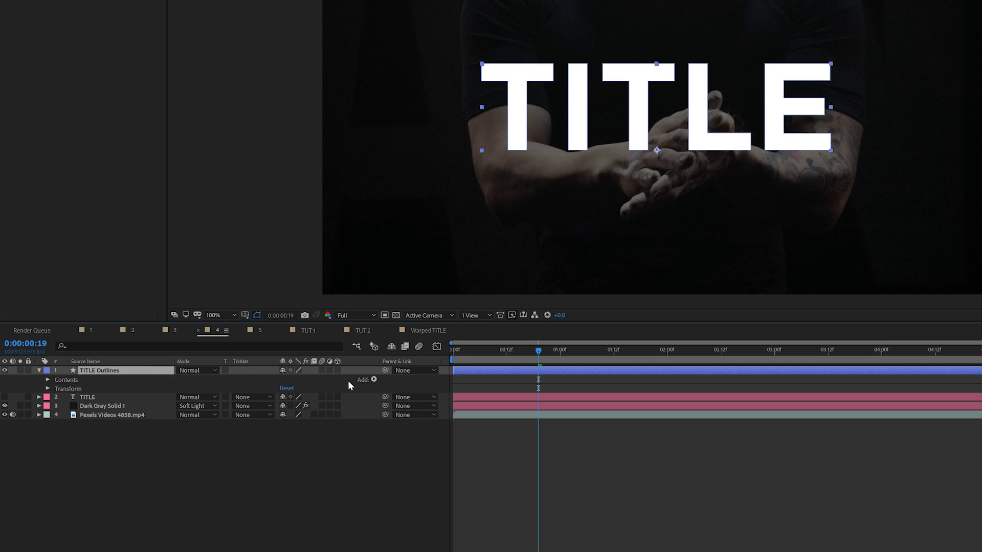
{"action": "left_click", "coordinate": [374, 380]}
{"action": "left_click", "coordinate": [294, 314]}
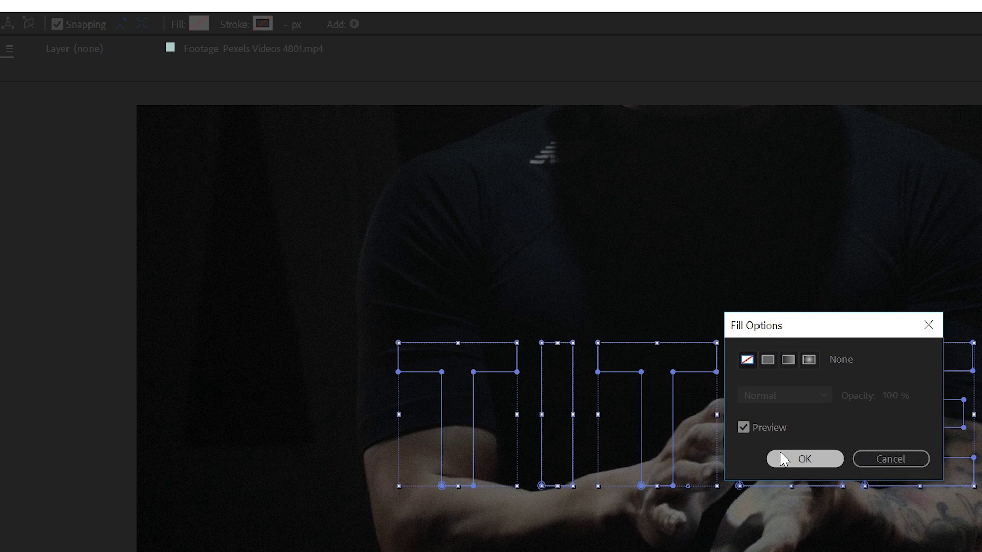
{"action": "left_click", "coordinate": [805, 459]}
{"action": "left_click", "coordinate": [234, 24]}
{"action": "left_click", "coordinate": [767, 359]}
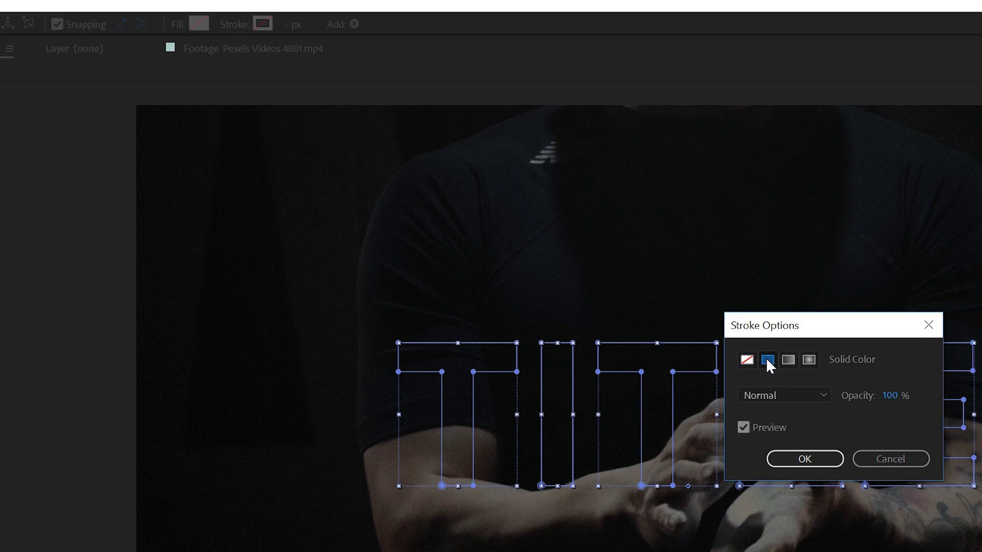
- Set Trim Paths End to 0% and keyframe Start from 0% to 100% at 1:09
{"action": "left_click", "coordinate": [805, 459]}
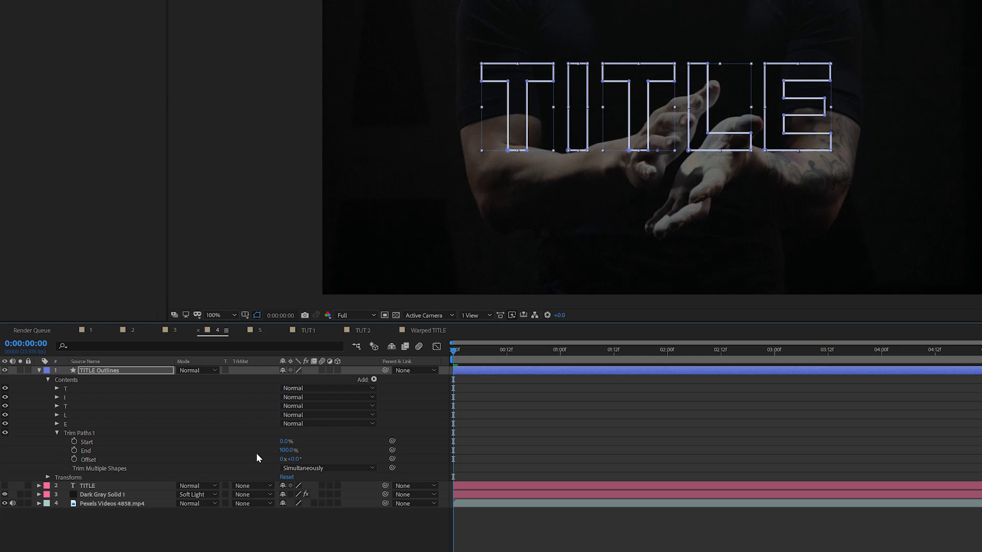
{"action": "left_click_drag", "start_coordinate": [286, 454], "coordinate": [206, 452]}
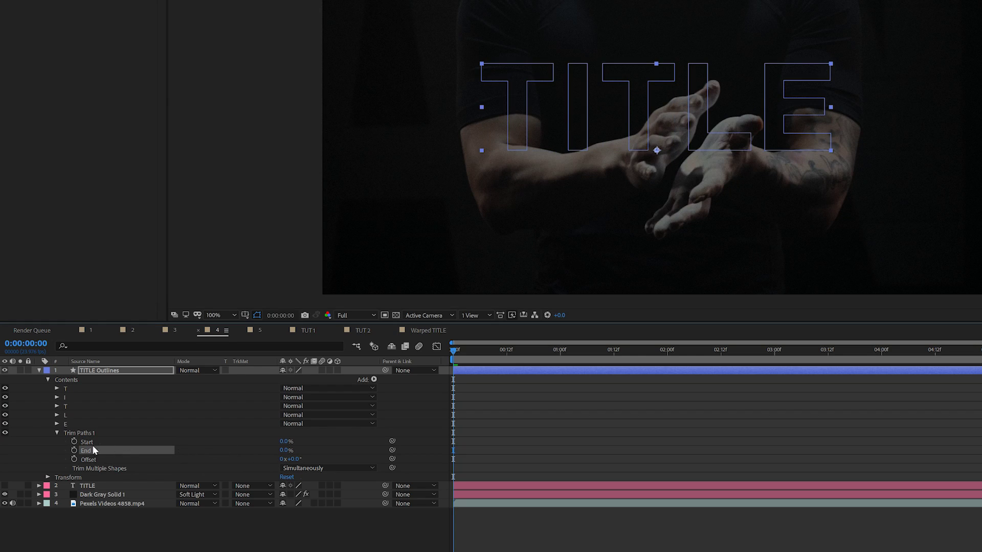
{"action": "left_click", "coordinate": [74, 442]}
{"action": "left_click_drag", "start_coordinate": [455, 358], "coordinate": [602, 361]}
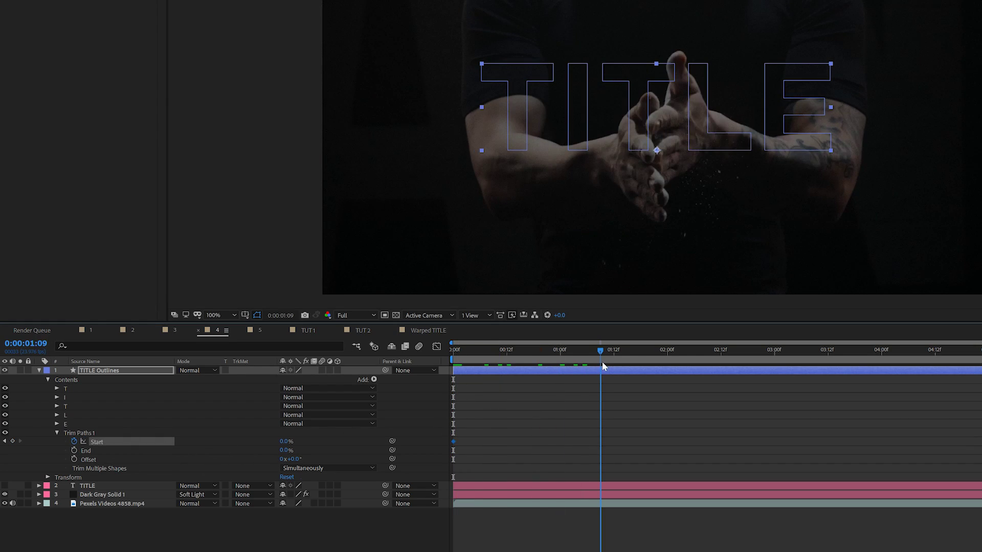
{"action": "left_click_drag", "start_coordinate": [282, 442], "coordinate": [359, 442]}
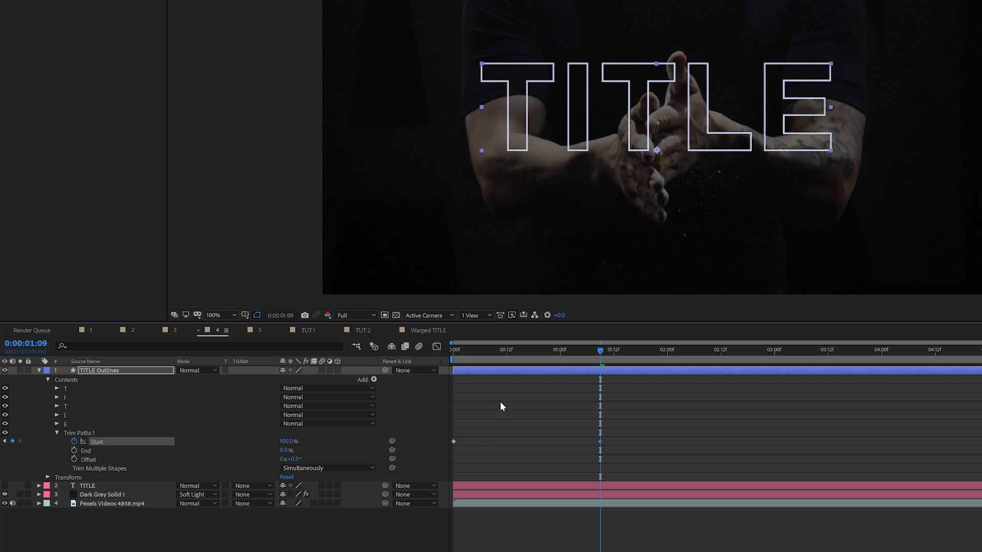
{"action": "left_click_drag", "start_coordinate": [527, 350], "coordinate": [468, 359]}
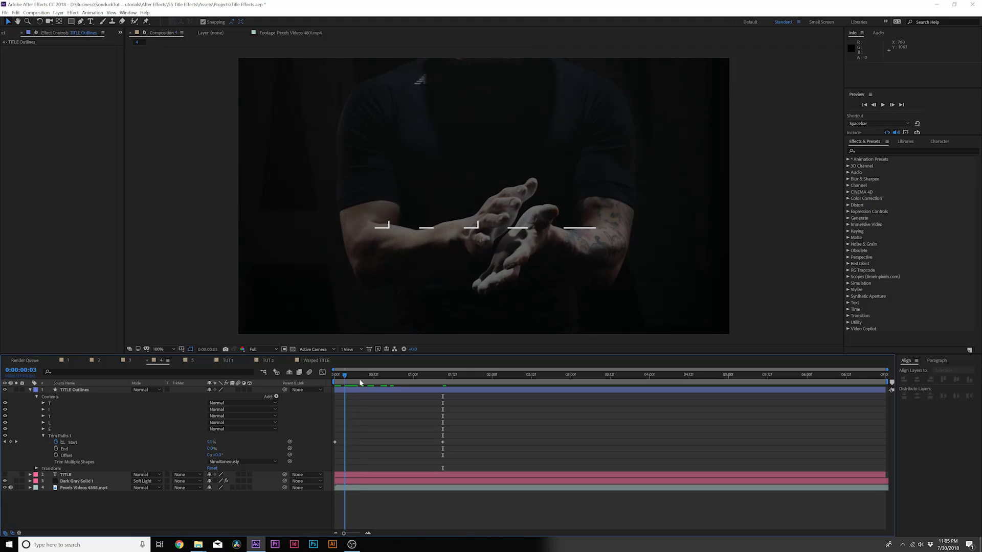
{"action": "left_click_drag", "start_coordinate": [359, 379], "coordinate": [440, 379]}
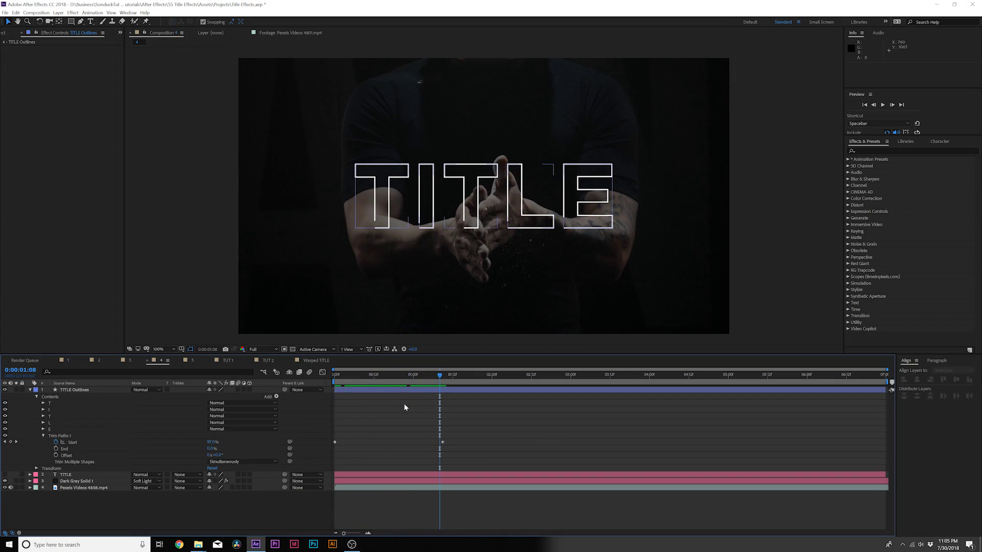
- Set the Trim Paths Offset to 96°, preview, and Easy Ease the final Start keyframe
{"action": "left_click_drag", "start_coordinate": [214, 455], "coordinate": [261, 453]}
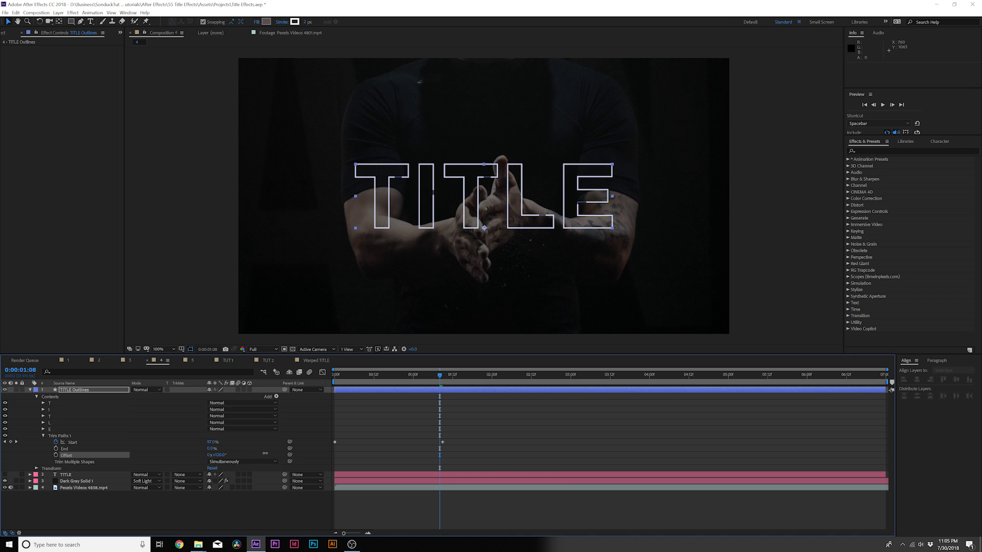
{"action": "left_click", "coordinate": [443, 442]}
{"action": "key", "text": "space"}
{"action": "key", "text": "F9"}
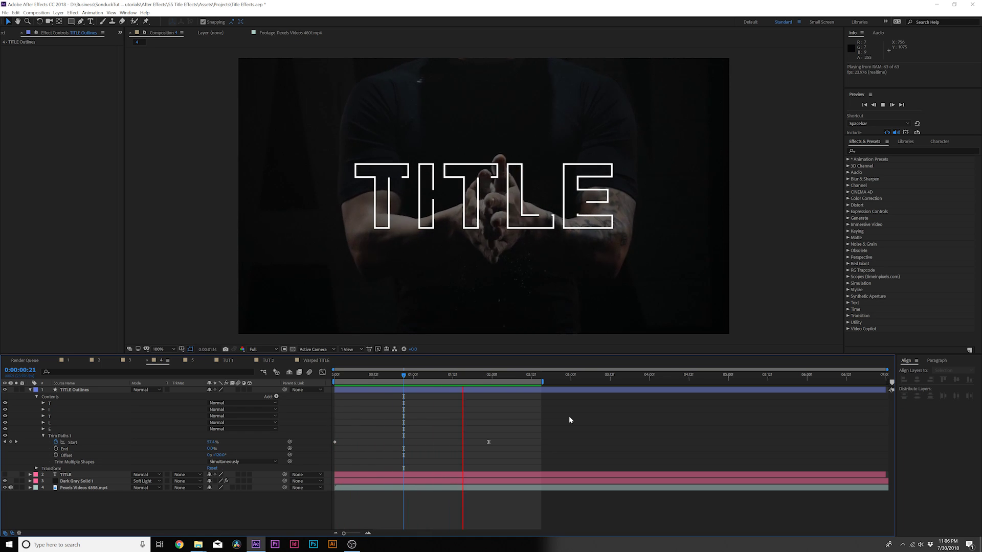
- Stop the running preview
{"action": "key", "text": "space"}
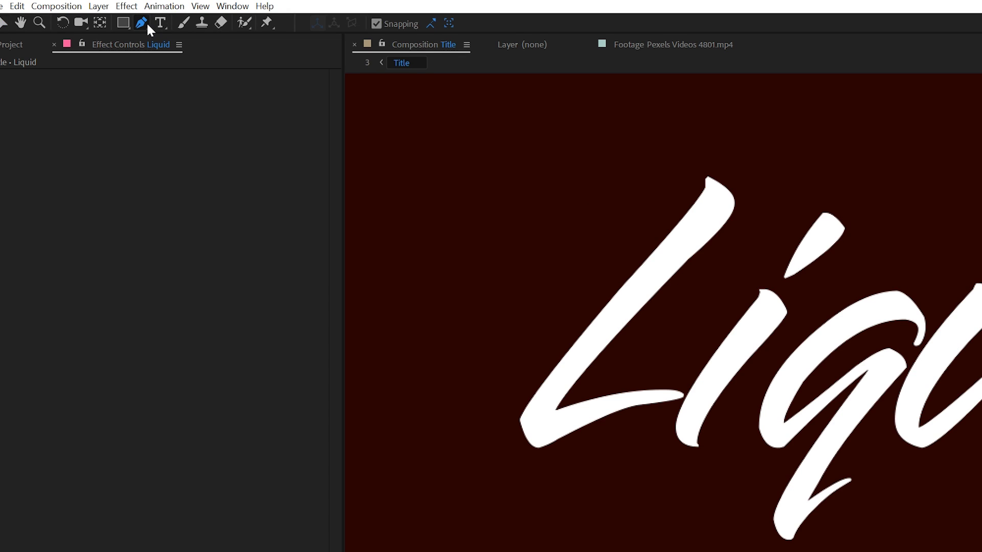
- Trace the L of Liquid with a Pen-tool path on a new shape layer
{"action": "left_click", "coordinate": [83, 21]}
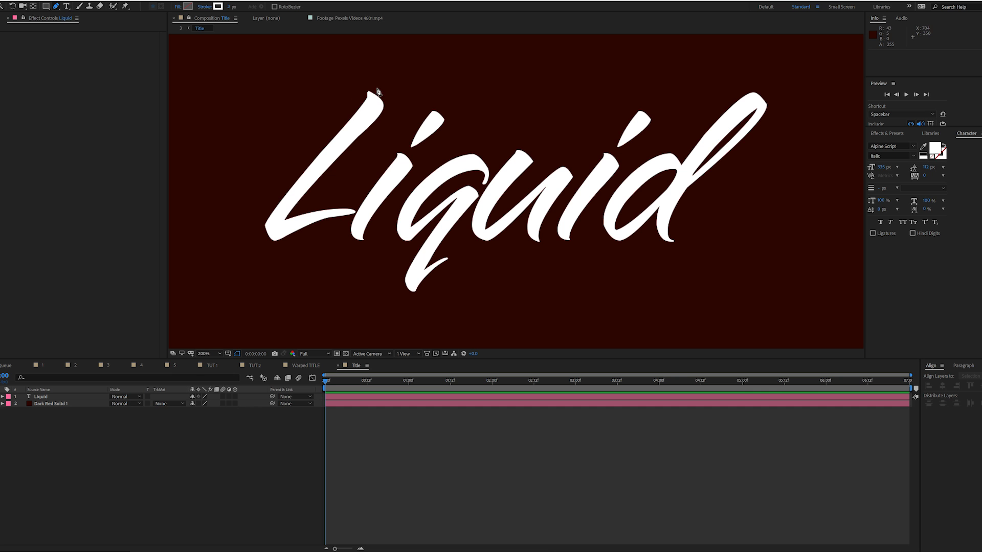
{"action": "left_click", "coordinate": [388, 86]}
{"action": "left_click", "coordinate": [332, 155]}
{"action": "left_click", "coordinate": [277, 214]}
{"action": "left_click", "coordinate": [275, 232]}
{"action": "left_click", "coordinate": [314, 219]}
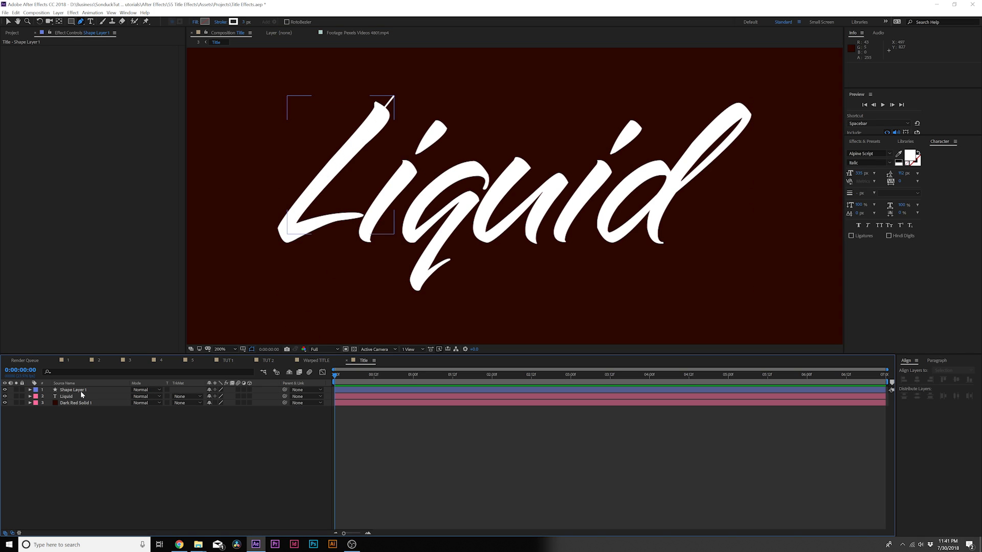
- Trace the dot and curved stroke of the i, then hide the Liquid text layer
{"action": "left_click", "coordinate": [381, 142]}
{"action": "left_click", "coordinate": [446, 120]}
{"action": "left_click", "coordinate": [414, 154]}
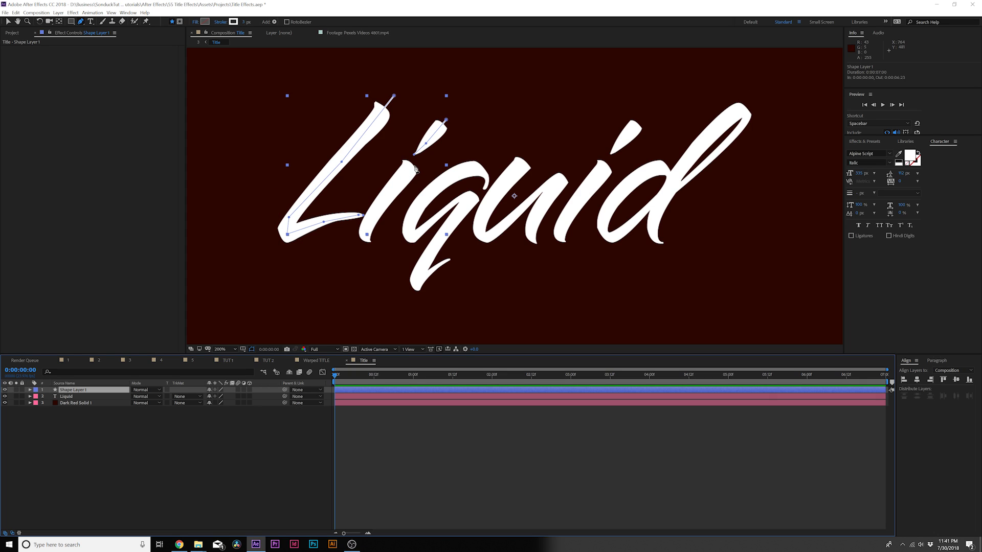
{"action": "left_click", "coordinate": [414, 165]}
{"action": "left_click", "coordinate": [372, 219]}
{"action": "left_click_drag", "start_coordinate": [364, 241], "coordinate": [369, 250]}
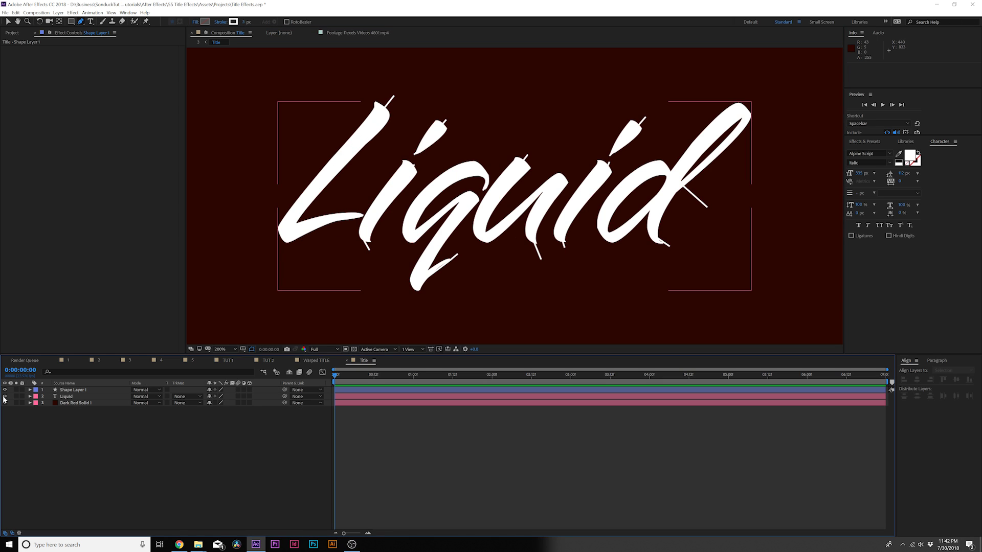
{"action": "left_click", "coordinate": [5, 397]}
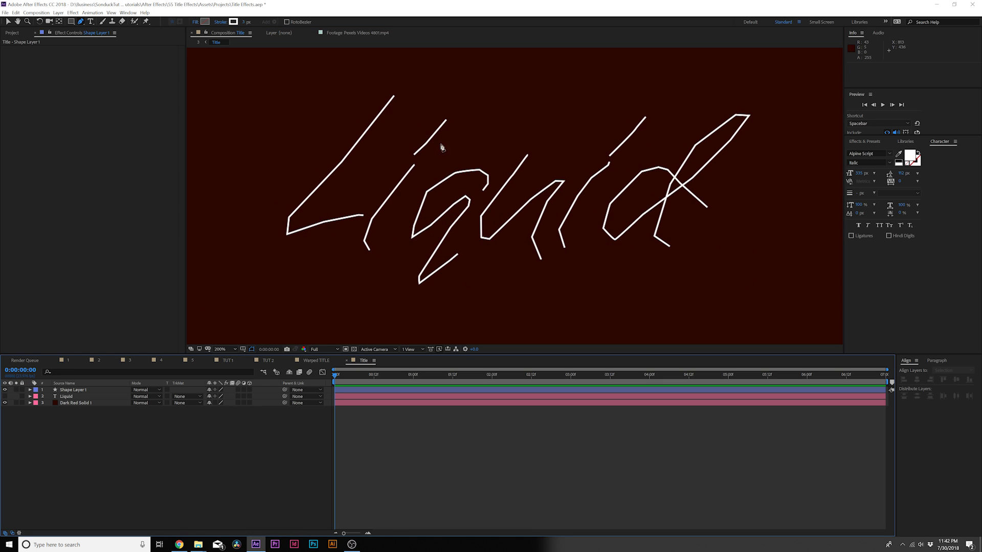
- Thicken Shape Layer 1's traced strokes to 33 px and add Trim Paths
{"action": "left_click", "coordinate": [67, 390]}
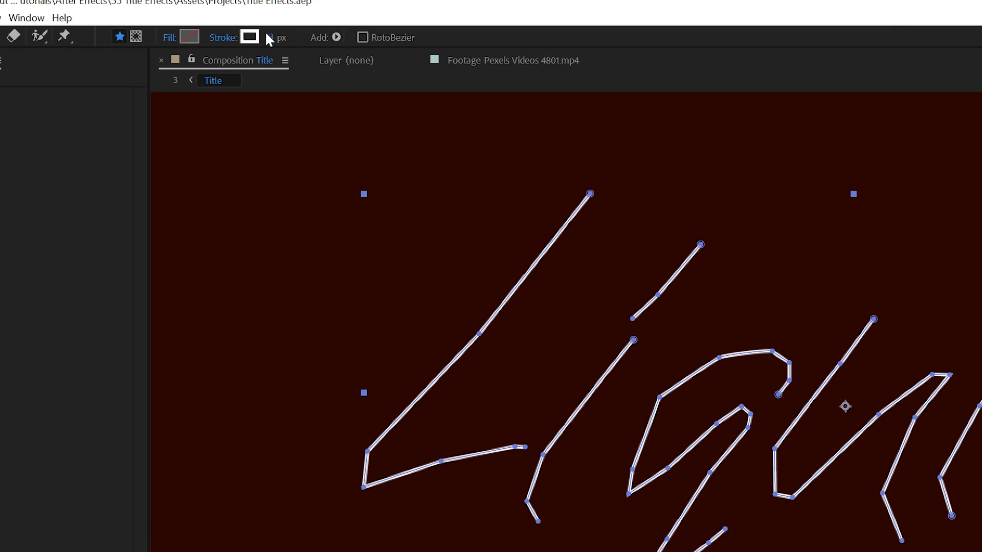
{"action": "mouse_move", "coordinate": [271, 38]}
{"action": "left_mouse_down"}
{"action": "mouse_move", "coordinate": [379, 48]}
{"action": "mouse_move", "coordinate": [319, 58]}
{"action": "left_mouse_up"}
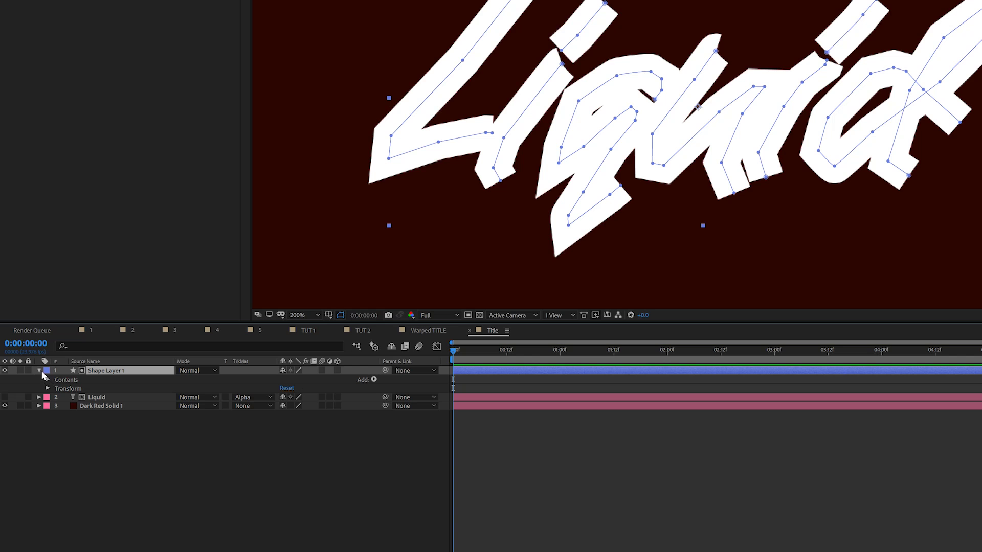
{"action": "left_click", "coordinate": [374, 380]}
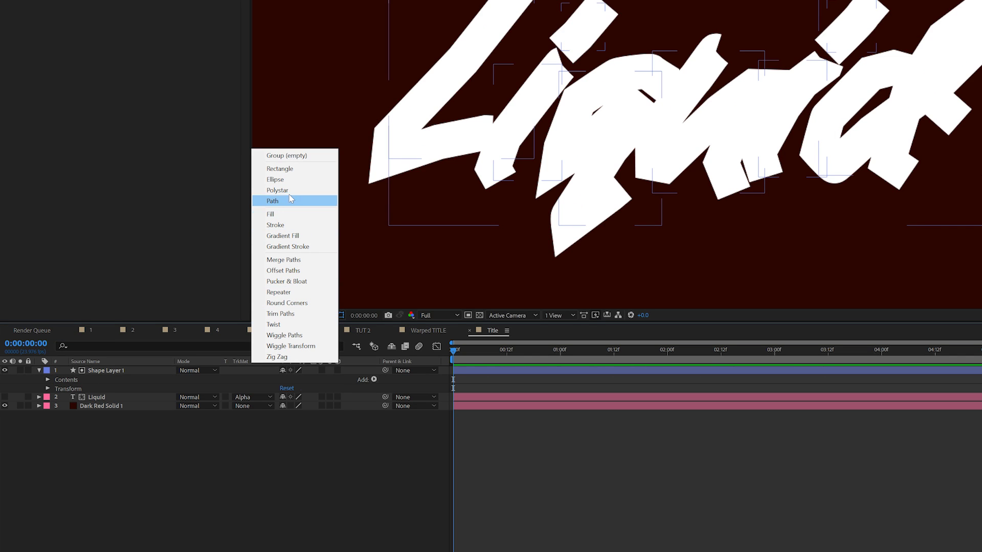
{"action": "left_click", "coordinate": [281, 314]}
- Keyframe trim Start from 100% at 0:00 to 0% at 3:03, trimming shapes individually
{"action": "left_click_drag", "start_coordinate": [285, 468], "coordinate": [356, 469]}
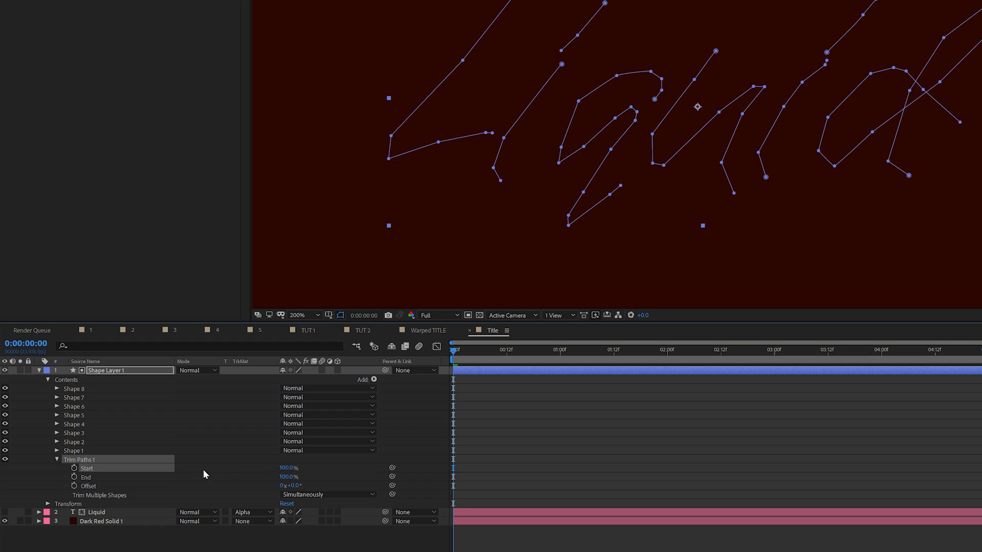
{"action": "left_click", "coordinate": [74, 468]}
{"action": "left_click_drag", "start_coordinate": [586, 350], "coordinate": [788, 357]}
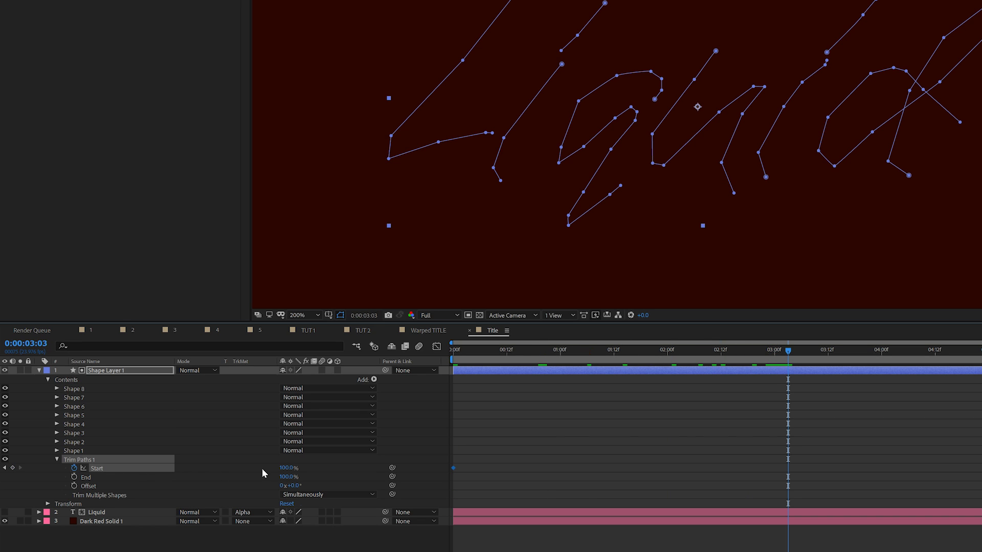
{"action": "left_click_drag", "start_coordinate": [276, 468], "coordinate": [132, 492]}
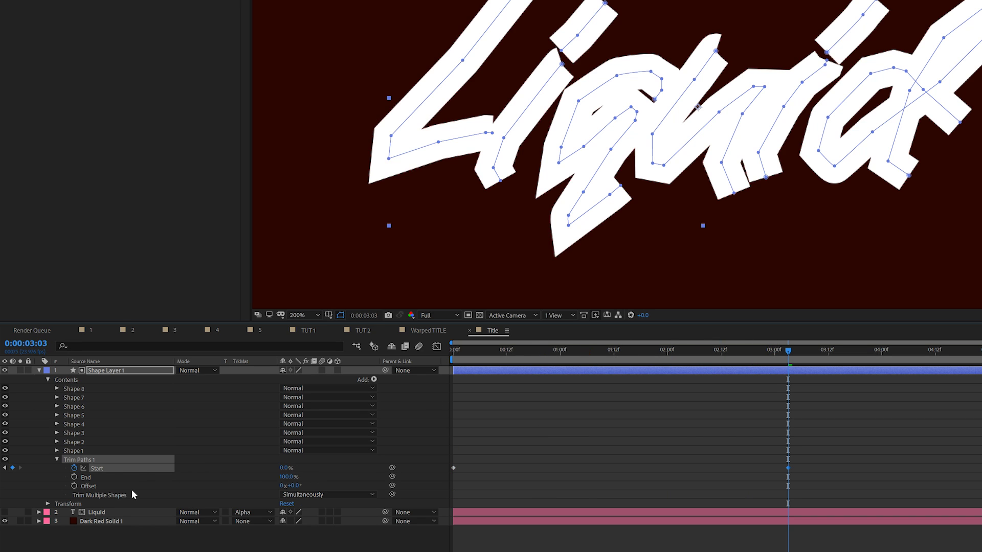
{"action": "left_click", "coordinate": [294, 495]}
{"action": "left_click", "coordinate": [299, 516]}
- Show the Liquid layer, set its track matte to Shape Layer 1's alpha, and preview
{"action": "left_click_drag", "start_coordinate": [470, 364], "coordinate": [456, 360]}
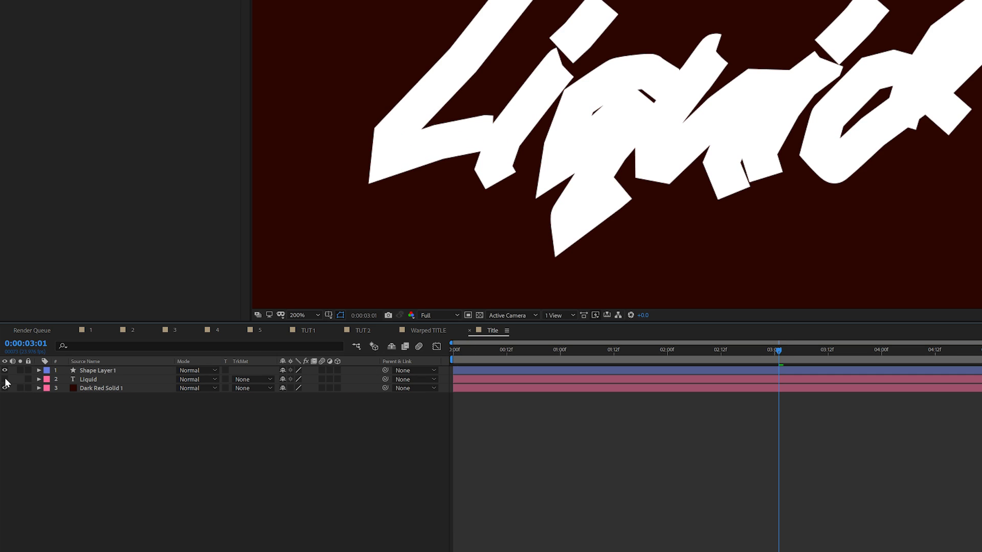
{"action": "left_click", "coordinate": [5, 379]}
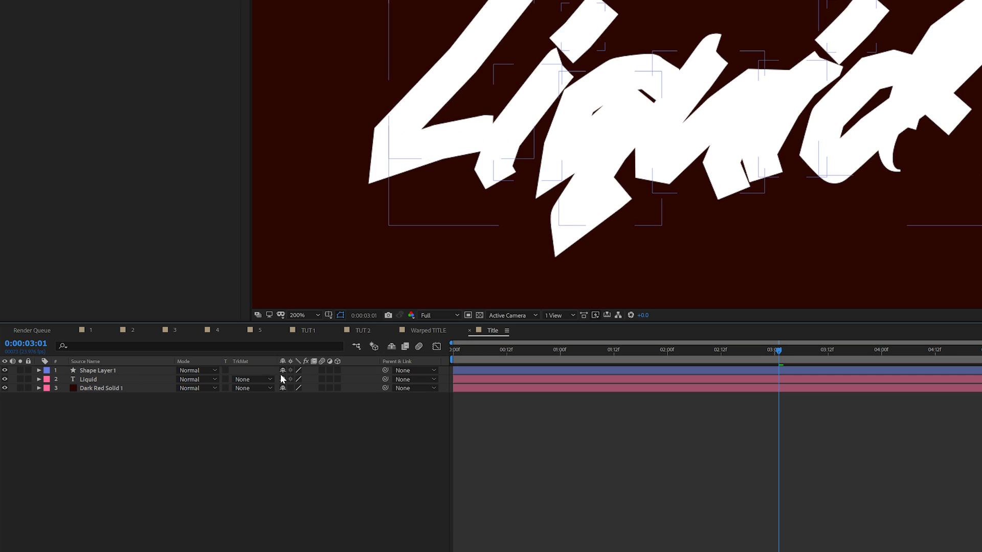
{"action": "left_click", "coordinate": [254, 379]}
{"action": "left_click", "coordinate": [303, 403]}
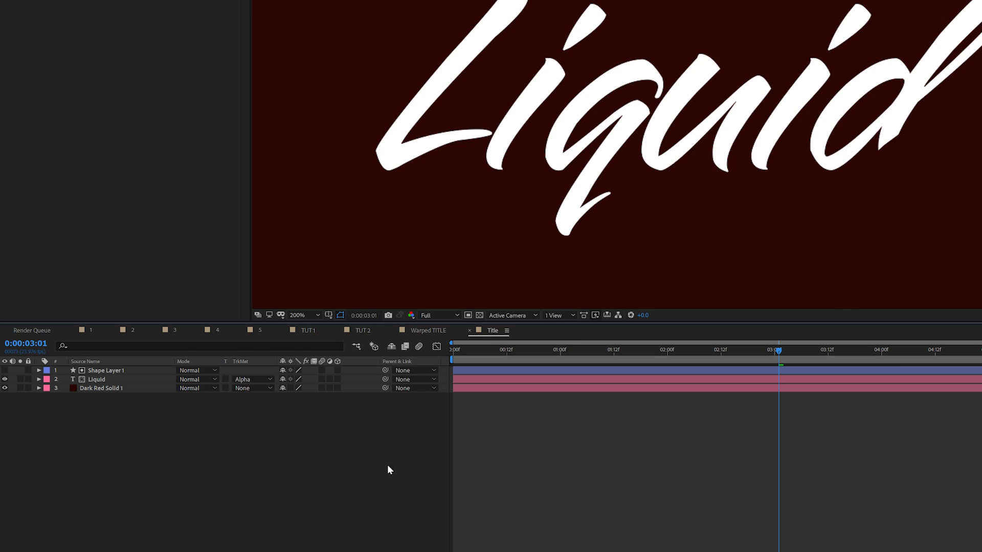
{"action": "left_click_drag", "start_coordinate": [586, 353], "coordinate": [634, 354]}
{"action": "left_click_drag", "start_coordinate": [468, 382], "coordinate": [600, 387]}
- Apply Simple Choker to Shape Layer 1 and choke the strokes thinner
{"action": "left_click", "coordinate": [75, 398]}
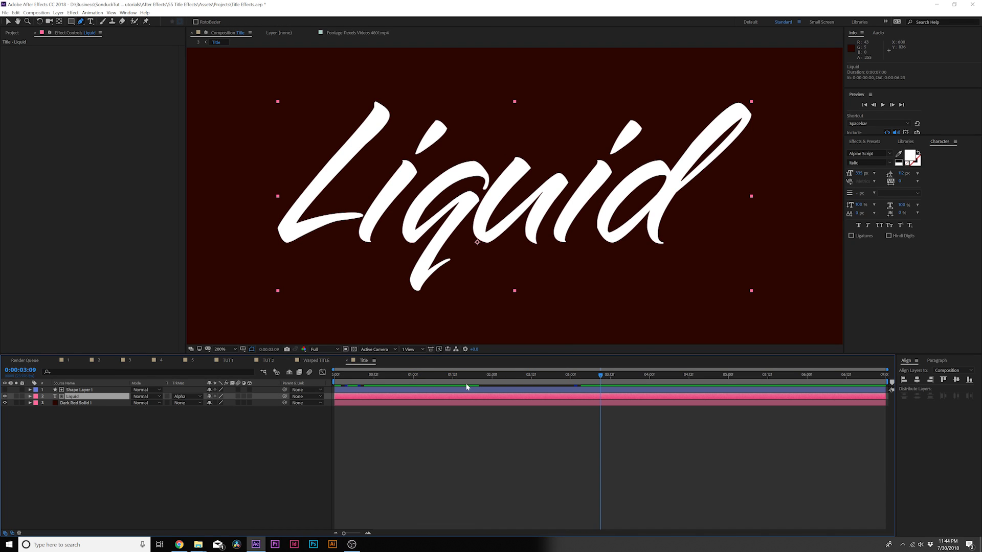
{"action": "left_click_drag", "start_coordinate": [464, 380], "coordinate": [435, 383]}
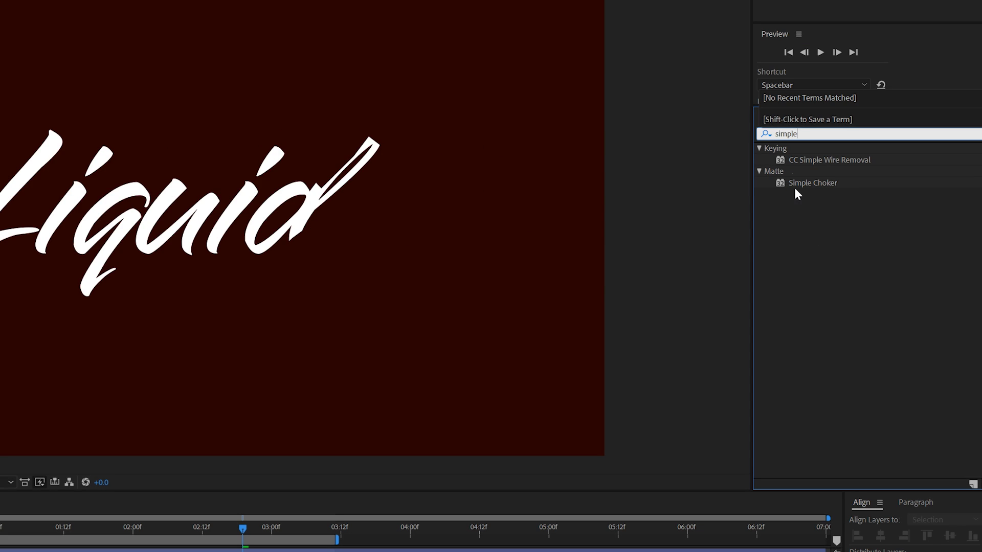
{"action": "left_click_drag", "start_coordinate": [798, 185], "coordinate": [286, 215]}
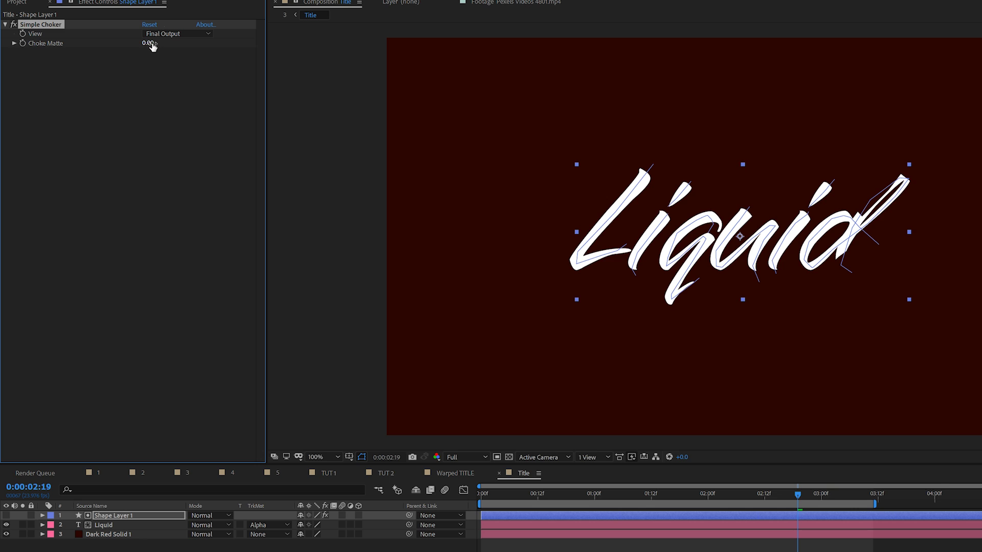
{"action": "left_click_drag", "start_coordinate": [152, 46], "coordinate": [397, 59]}
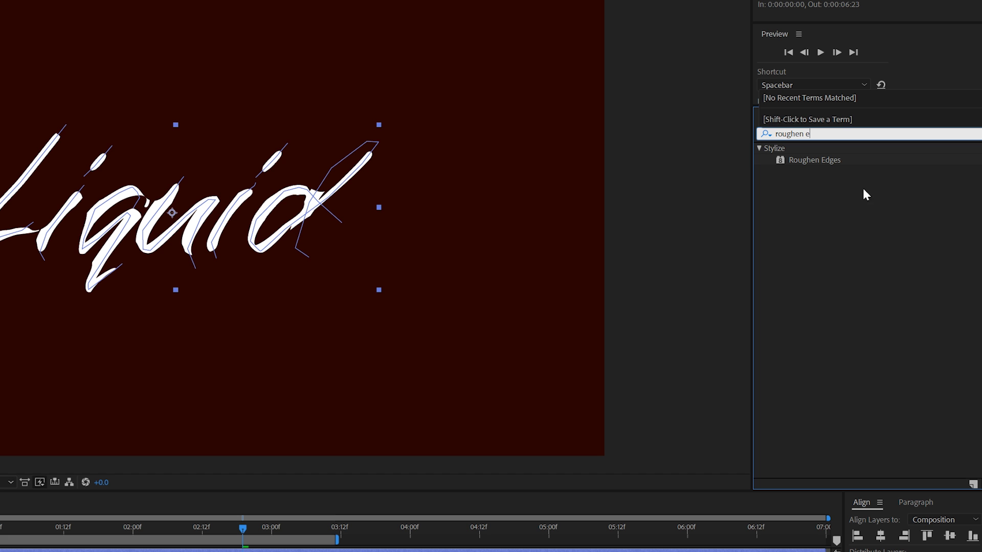
- Add Roughen Edges with Border 14 and Edge Sharpness 6.50
{"action": "left_click_drag", "start_coordinate": [814, 160], "coordinate": [358, 230]}
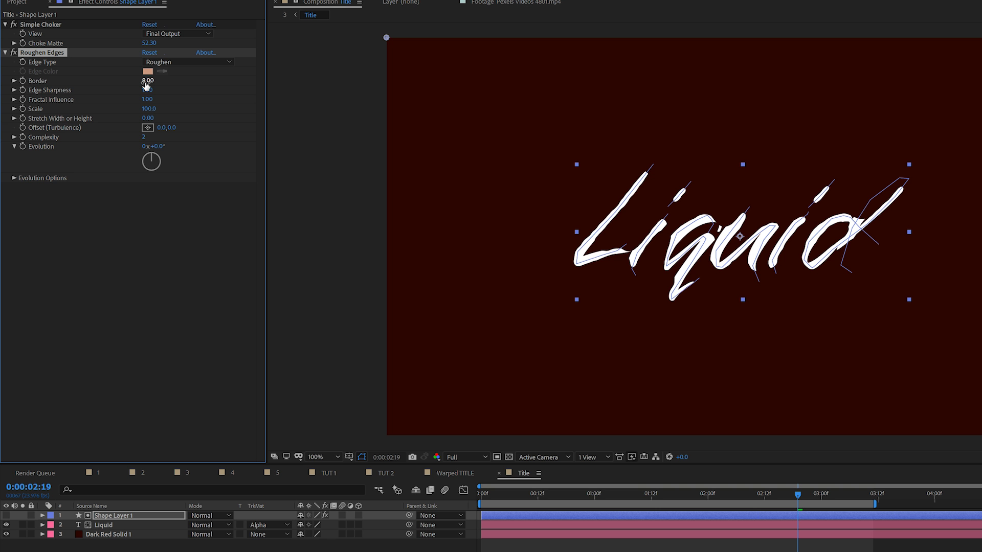
{"action": "left_click", "coordinate": [147, 81]}
{"action": "type", "text": "14"}
{"action": "left_click", "coordinate": [172, 252]}
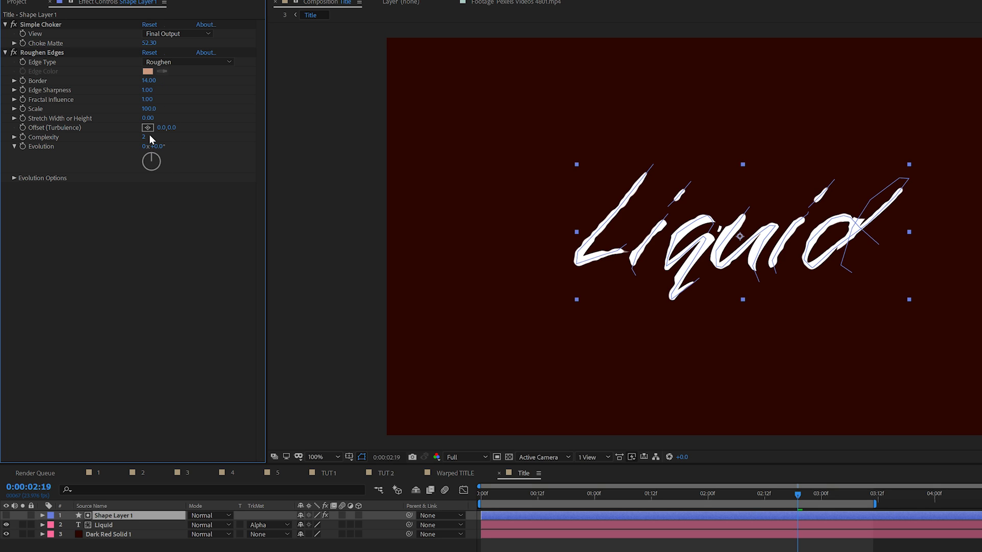
{"action": "left_click", "coordinate": [146, 90]}
{"action": "left_click", "coordinate": [133, 233]}
- Keyframe Roughen Edges Evolution from 0x at 0:00 to 2x at 4:02
{"action": "key", "text": "Home"}
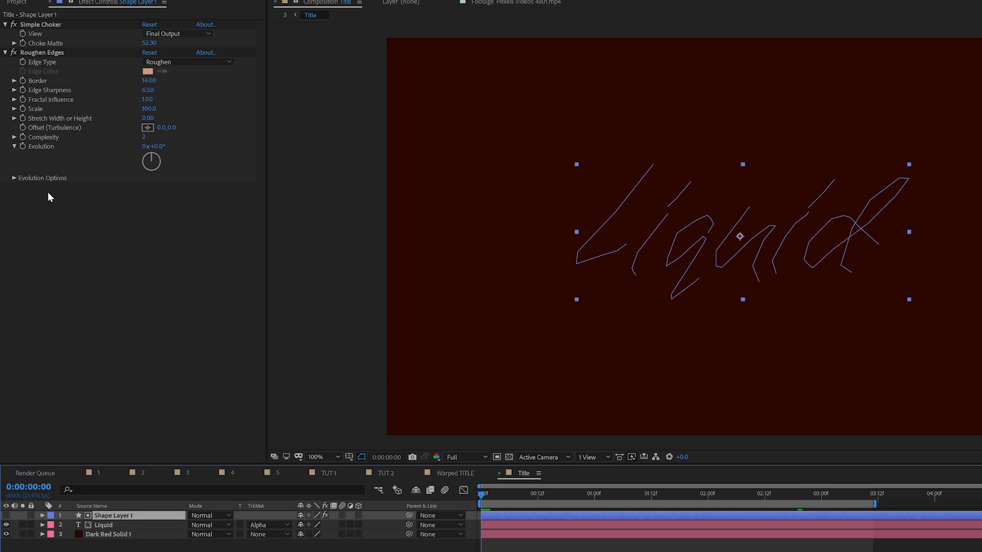
{"action": "left_click", "coordinate": [23, 147]}
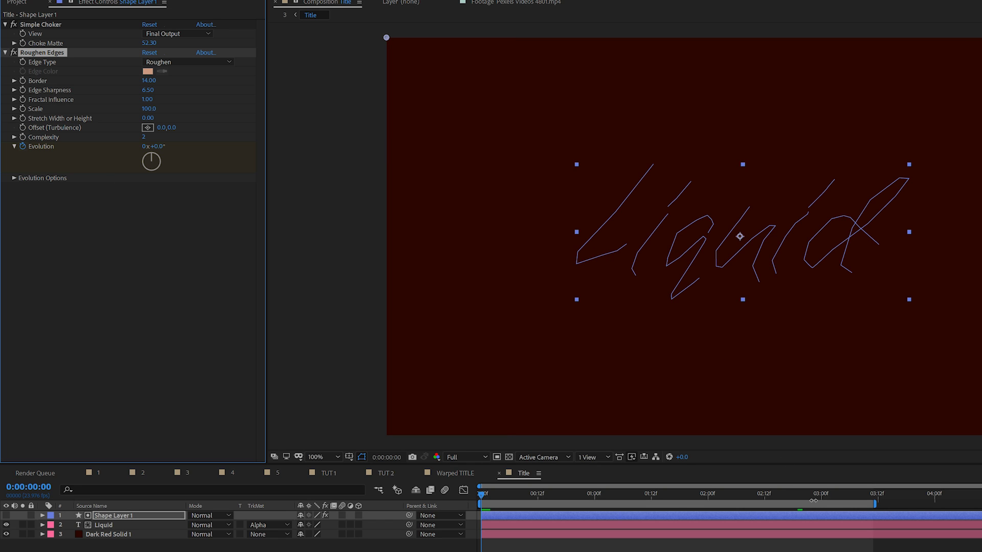
{"action": "left_click_drag", "start_coordinate": [817, 500], "coordinate": [944, 500]}
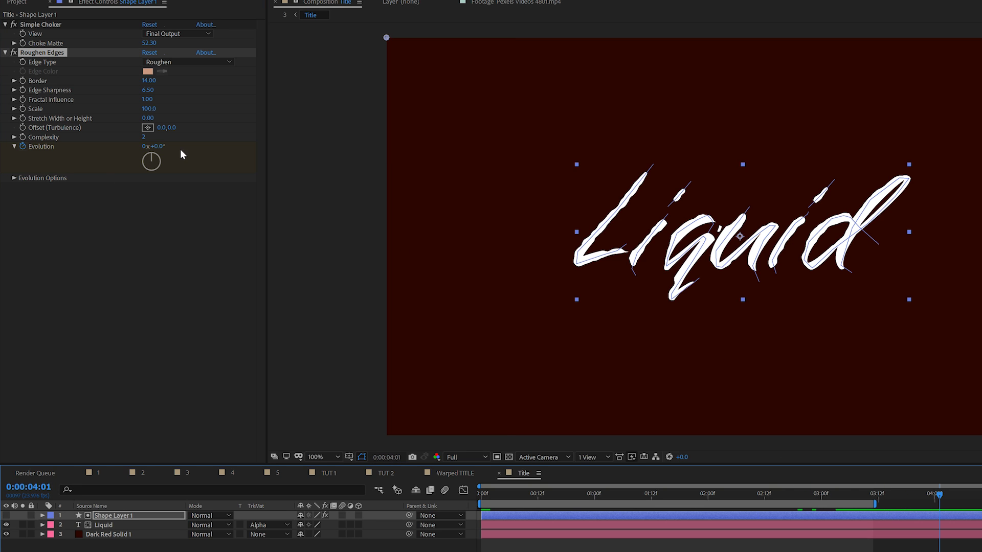
{"action": "left_click", "coordinate": [145, 148]}
{"action": "type", "text": "2"}
{"action": "key", "text": "Return"}
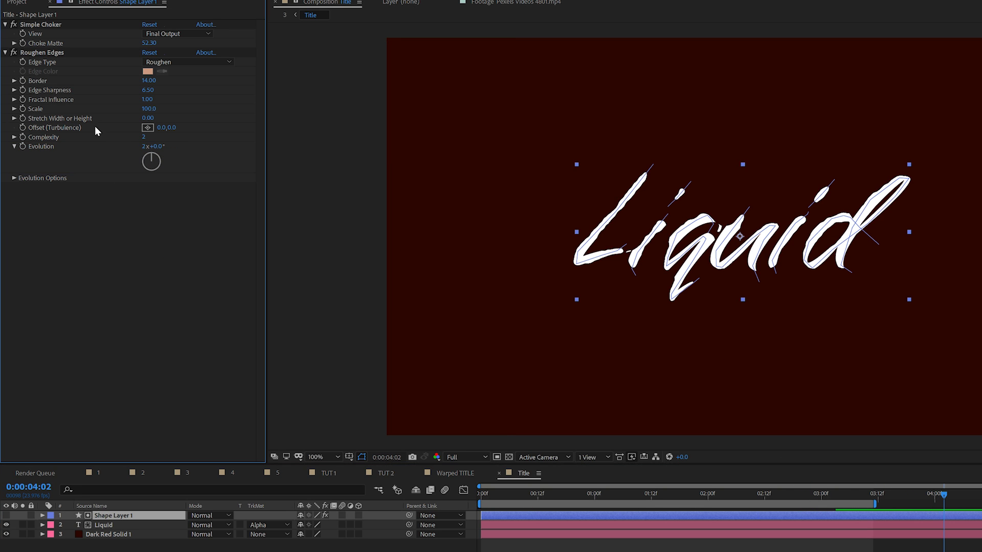
- Add a time*400 expression to Roughen Edges Scale and play back the result
{"action": "left_click", "coordinate": [22, 109], "text": "alt"}
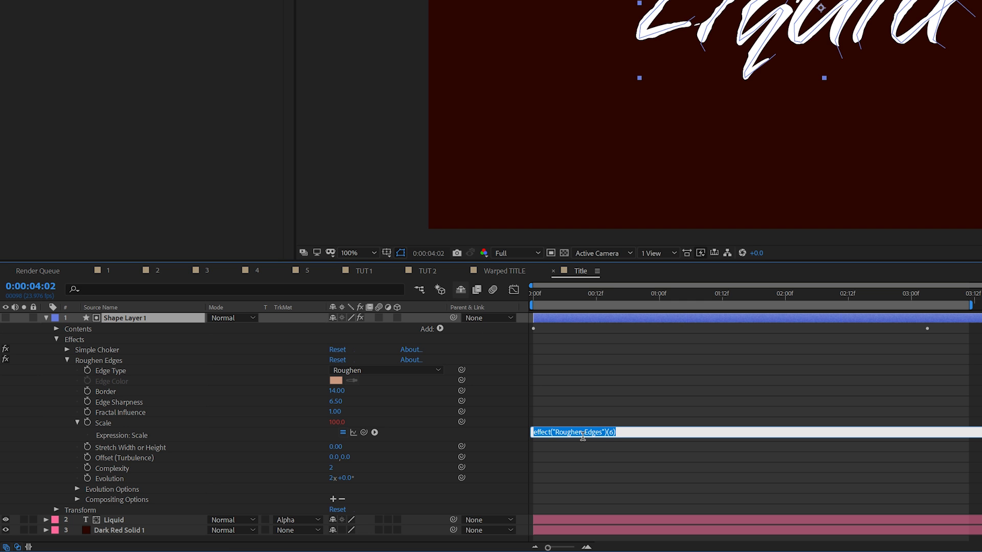
{"action": "type", "text": "tim"}
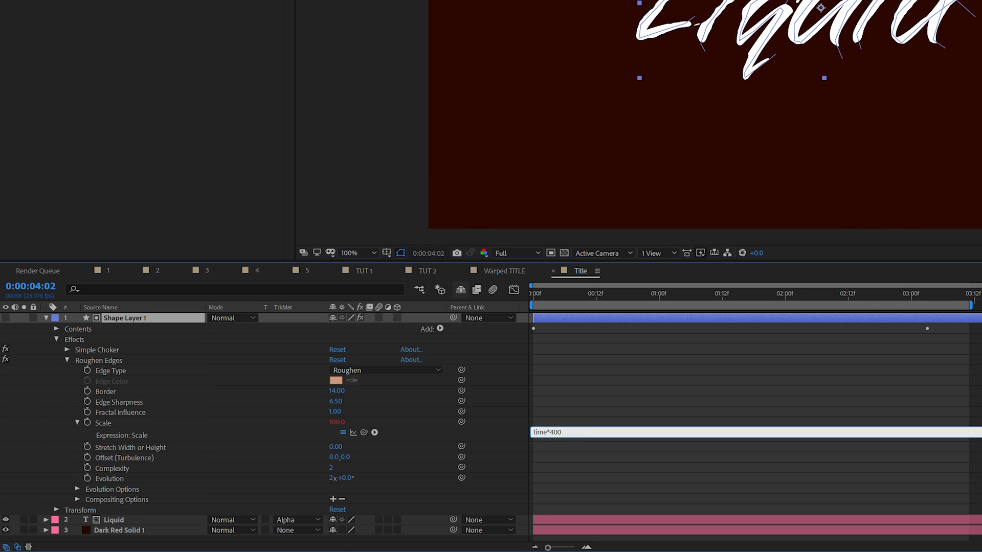
{"action": "type", "text": "e*400"}
{"action": "key", "text": "KP_Enter"}
{"action": "key", "text": "space"}
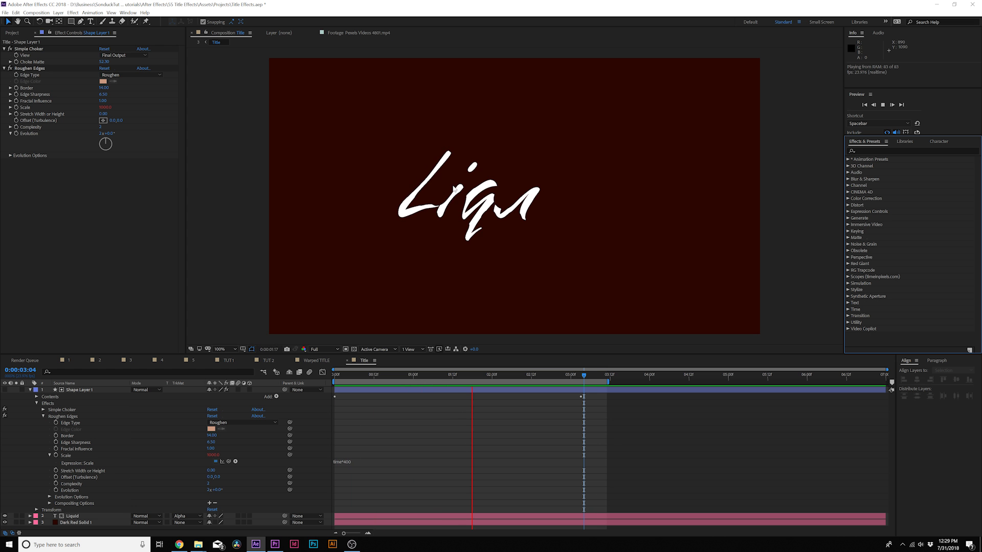
- Apply Turbulent Displace to Shape Layer 1 with Amount 25 and Size 17, then preview
{"action": "left_click", "coordinate": [901, 151]}
{"action": "type", "text": "turb"}
{"action": "left_click_drag", "start_coordinate": [884, 166], "coordinate": [858, 164]}
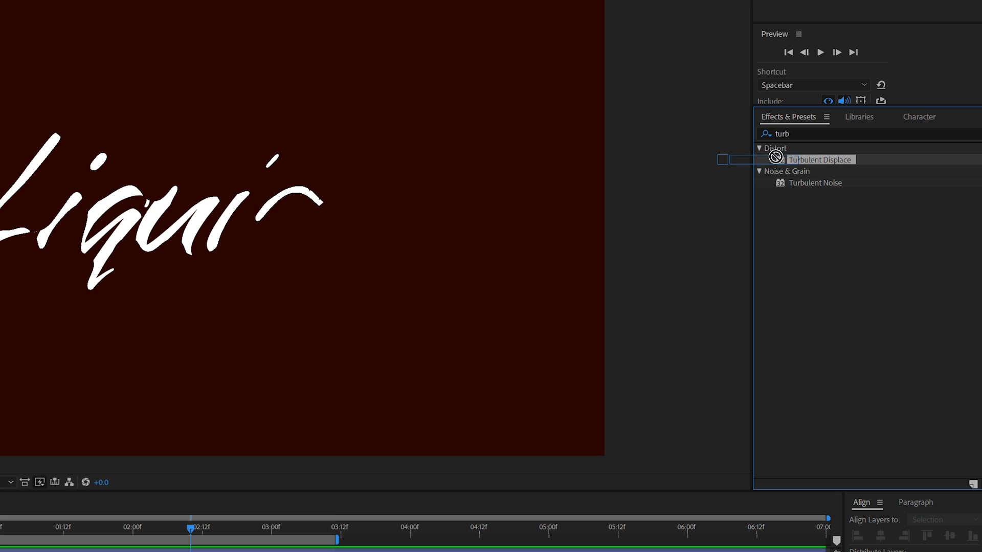
{"action": "left_click_drag", "start_coordinate": [775, 157], "coordinate": [410, 230]}
{"action": "left_click", "coordinate": [152, 206]}
{"action": "type", "text": "2"}
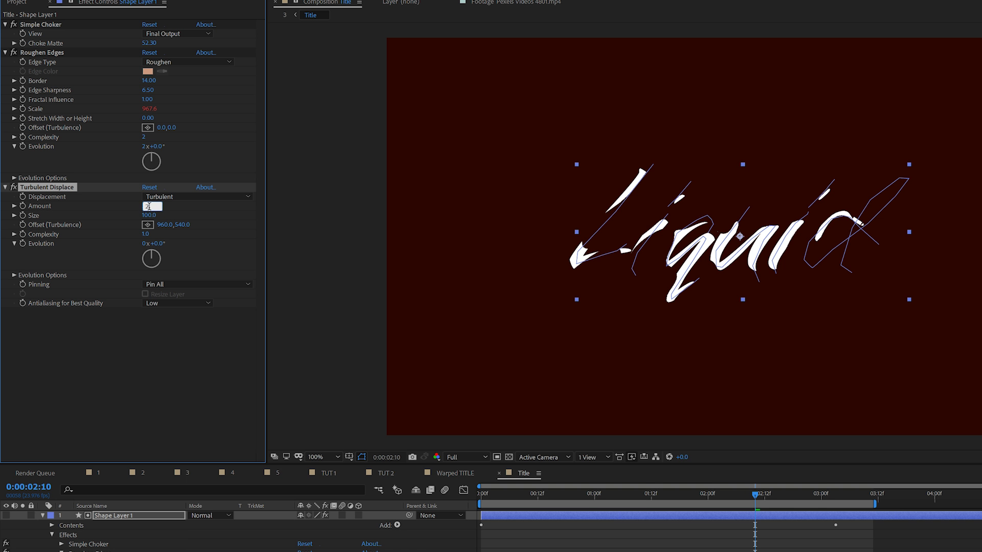
{"action": "type", "text": "5"}
{"action": "left_click", "coordinate": [149, 215]}
{"action": "type", "text": "1"}
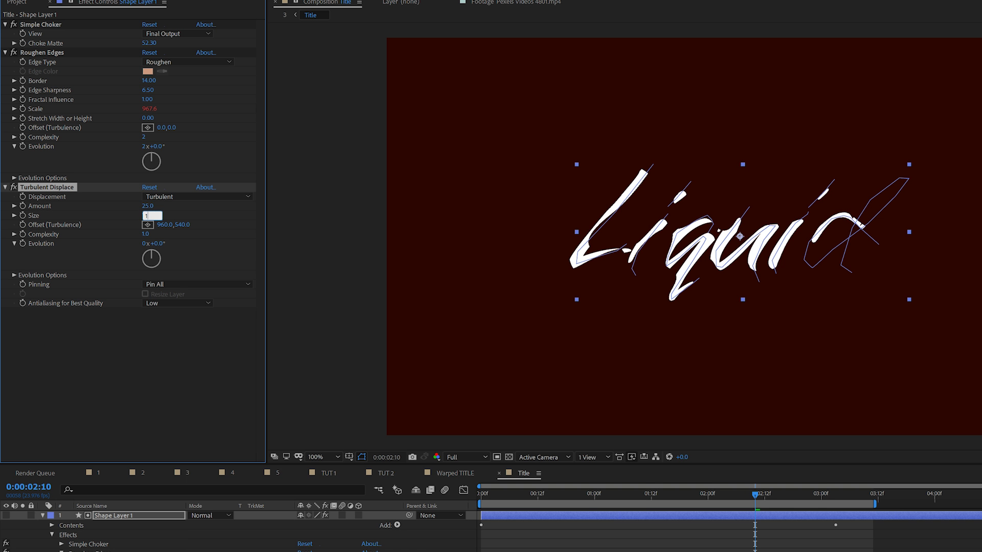
{"action": "type", "text": "7"}
{"action": "key", "text": "Return"}
{"action": "key", "text": "space"}
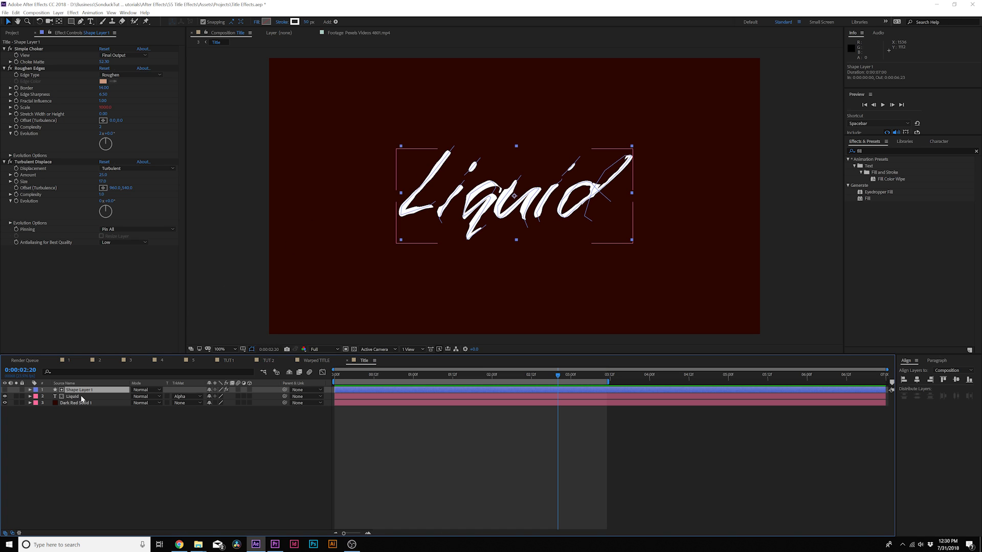
- Apply a Fill effect to the Liquid layer and set its colour to bright green
{"action": "left_click", "coordinate": [72, 397]}
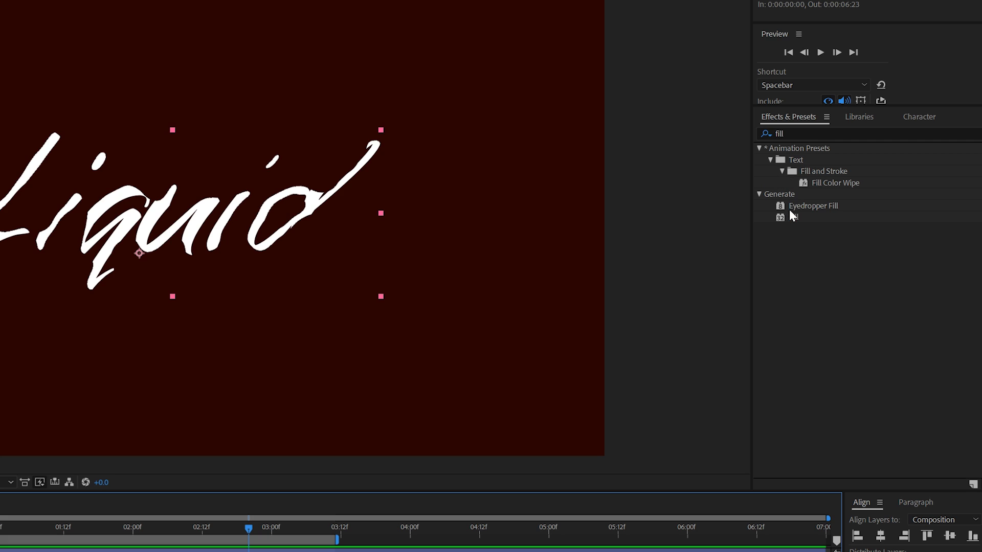
{"action": "double_click", "coordinate": [793, 217]}
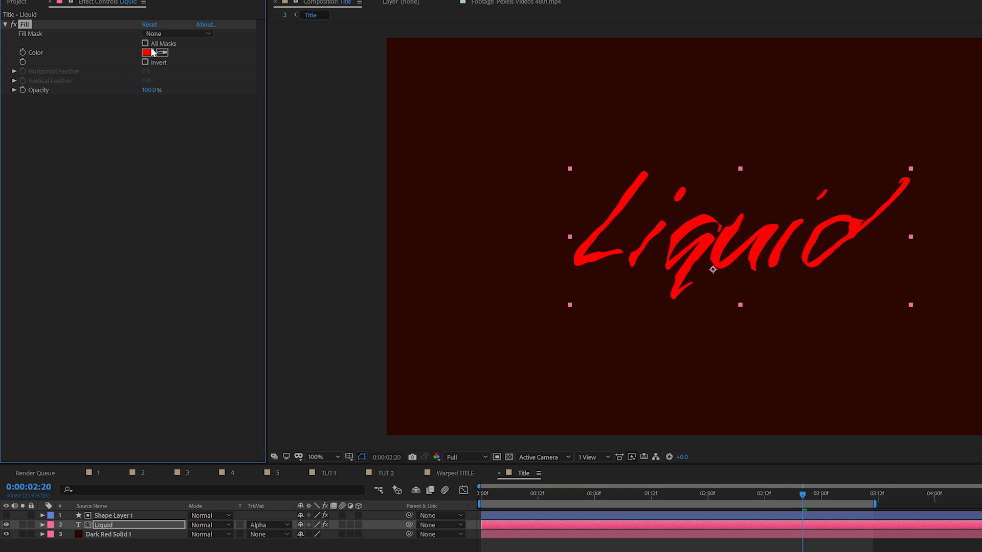
{"action": "left_click", "coordinate": [152, 51]}
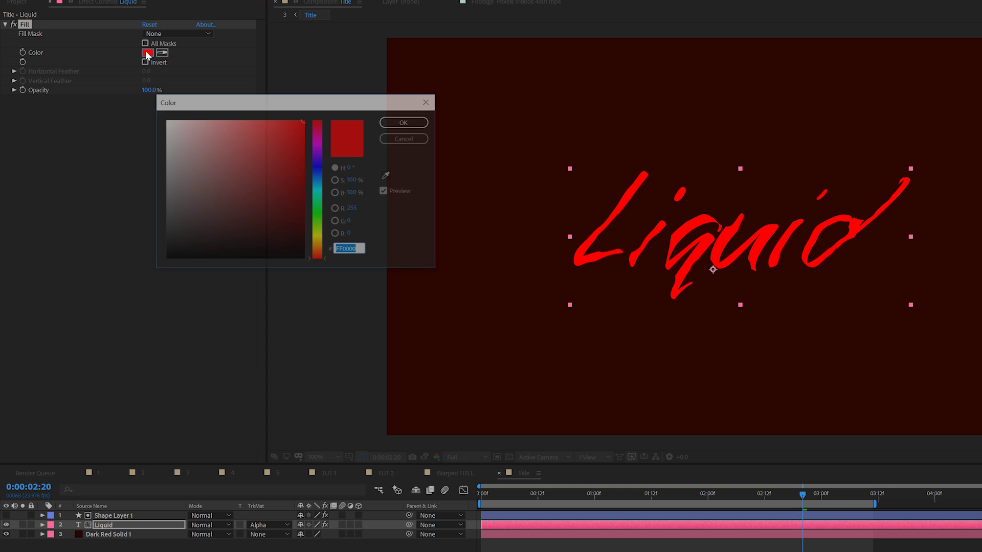
{"action": "left_click_drag", "start_coordinate": [318, 163], "coordinate": [320, 195]}
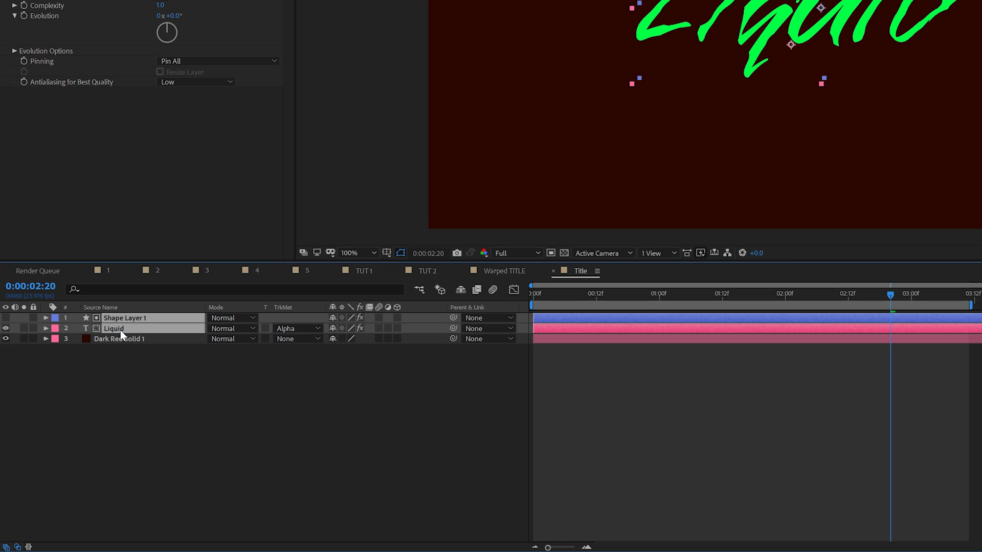
- Duplicate Shape Layer 1 and Liquid, setting the copied strokes' Choke Matte to 31.50
{"action": "key", "text": "ctrl+d"}
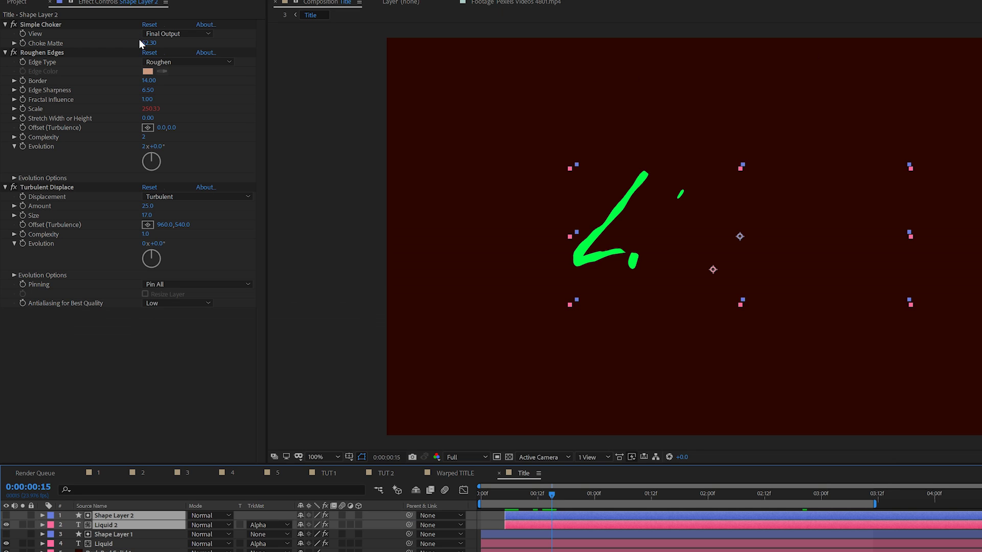
{"action": "left_click_drag", "start_coordinate": [151, 47], "coordinate": [55, 61]}
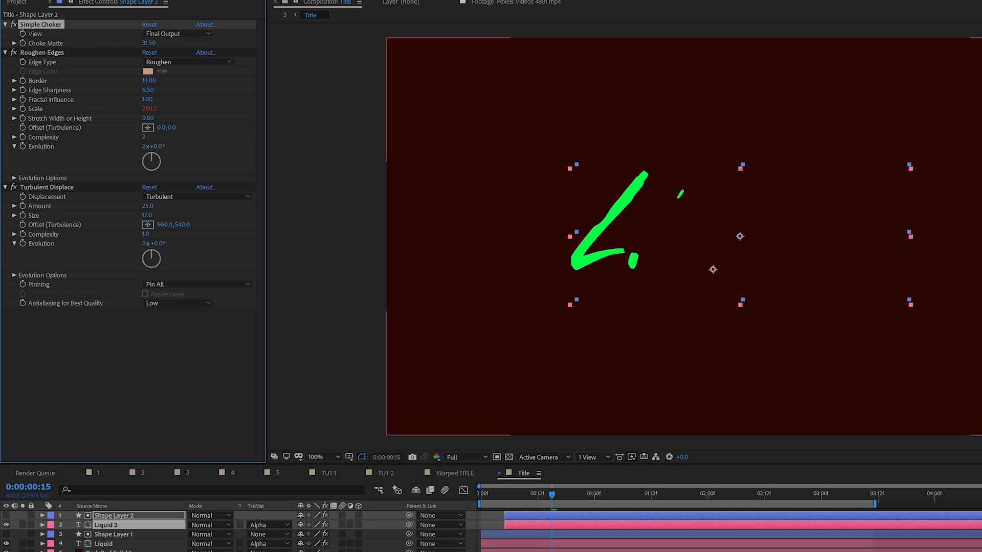
{"action": "left_click", "coordinate": [112, 525]}
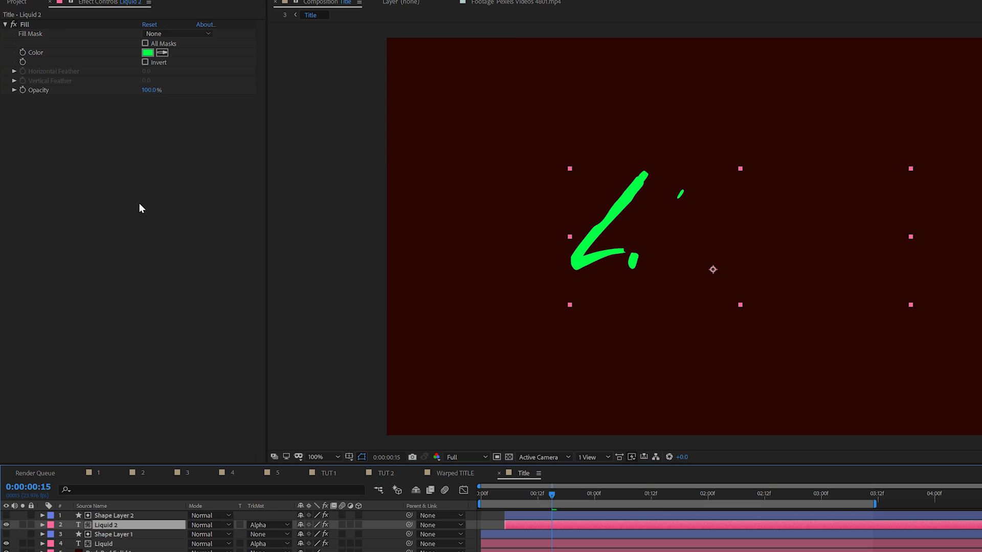
- Duplicate Shape Layer 2 and Liquid 2, and shift the new copies later in the timeline
{"action": "left_click", "coordinate": [147, 52]}
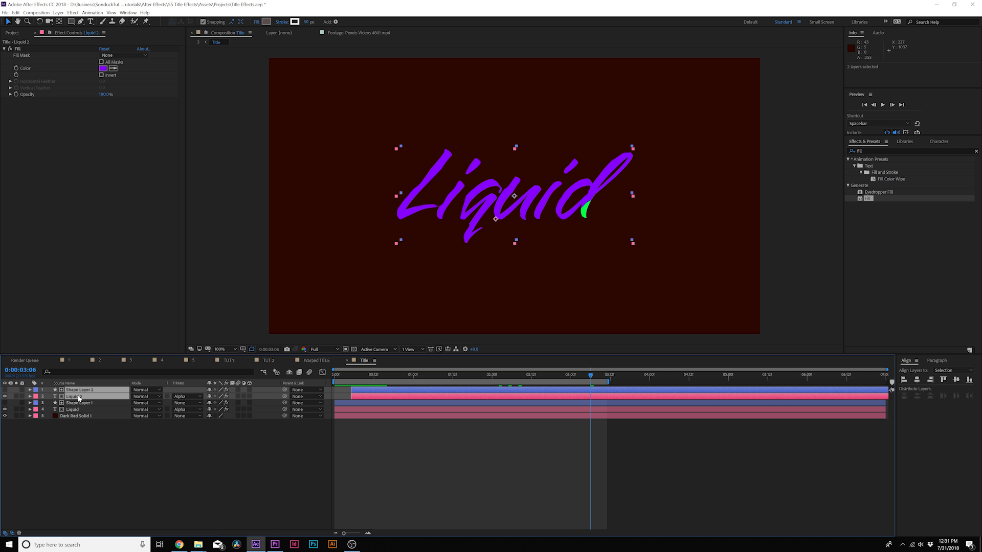
{"action": "key", "text": "ctrl+d"}
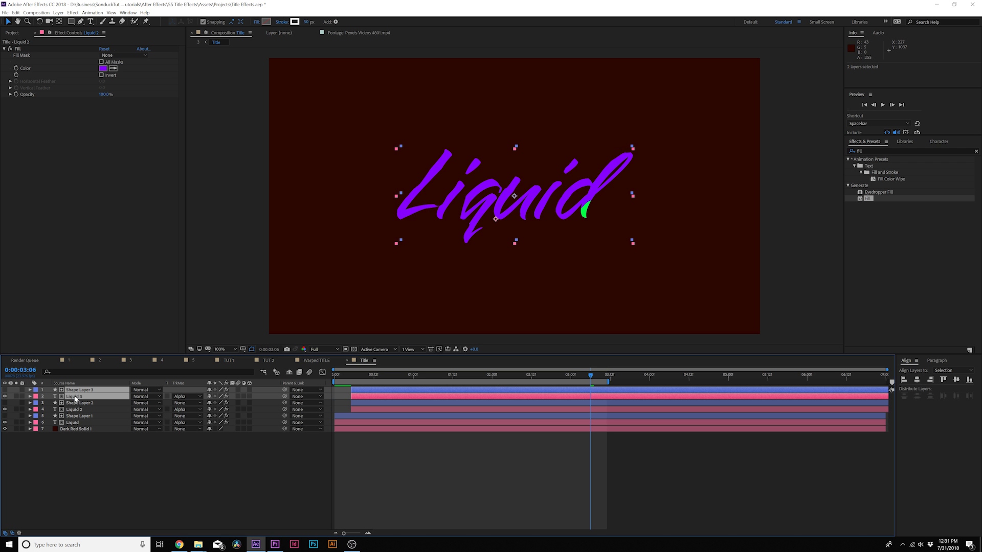
{"action": "left_click", "coordinate": [97, 435]}
{"action": "left_click", "coordinate": [355, 390]}
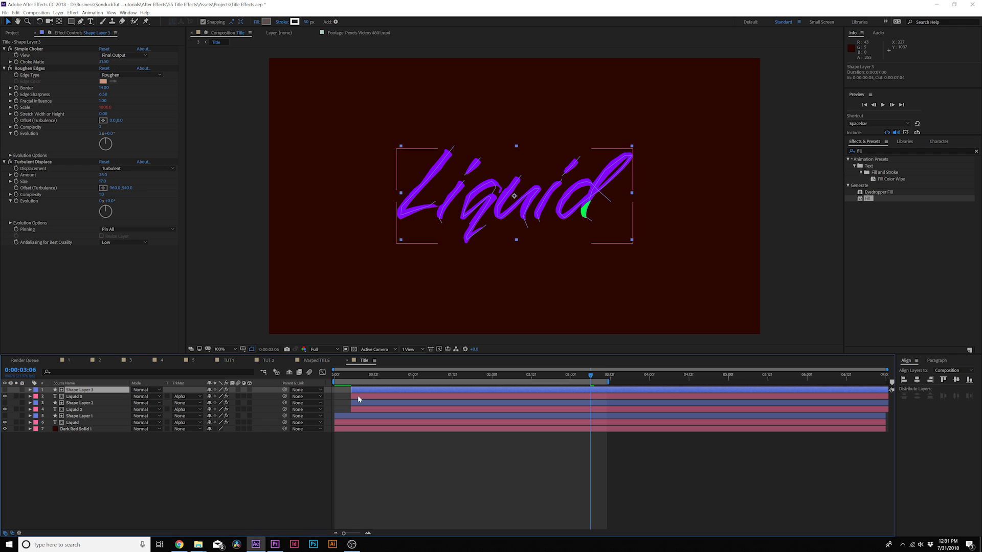
{"action": "left_click", "coordinate": [361, 395], "text": "shift"}
{"action": "left_click_drag", "start_coordinate": [361, 395], "coordinate": [377, 395]}
{"action": "key", "text": "ctrl+shift+a"}
- Check Liquid 3's fill colour without changing it, then preview the title animation
{"action": "left_click", "coordinate": [74, 397]}
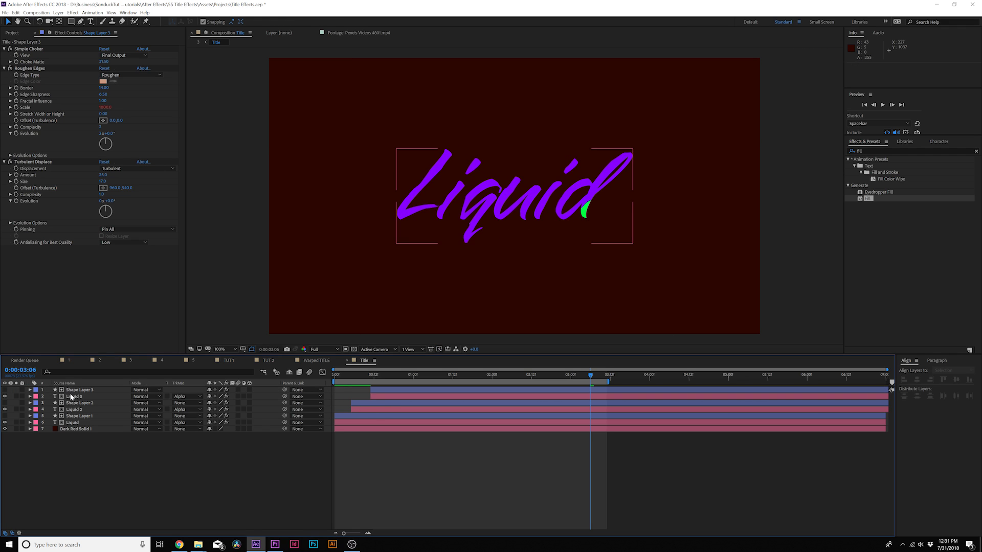
{"action": "left_click", "coordinate": [101, 68]}
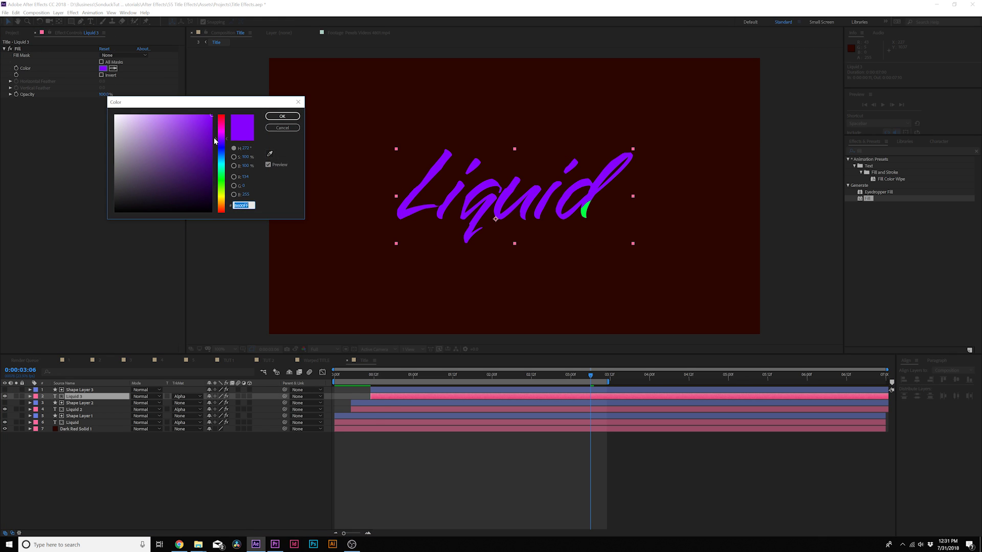
{"action": "left_click", "coordinate": [283, 128]}
{"action": "key", "text": "ctrl+Up"}
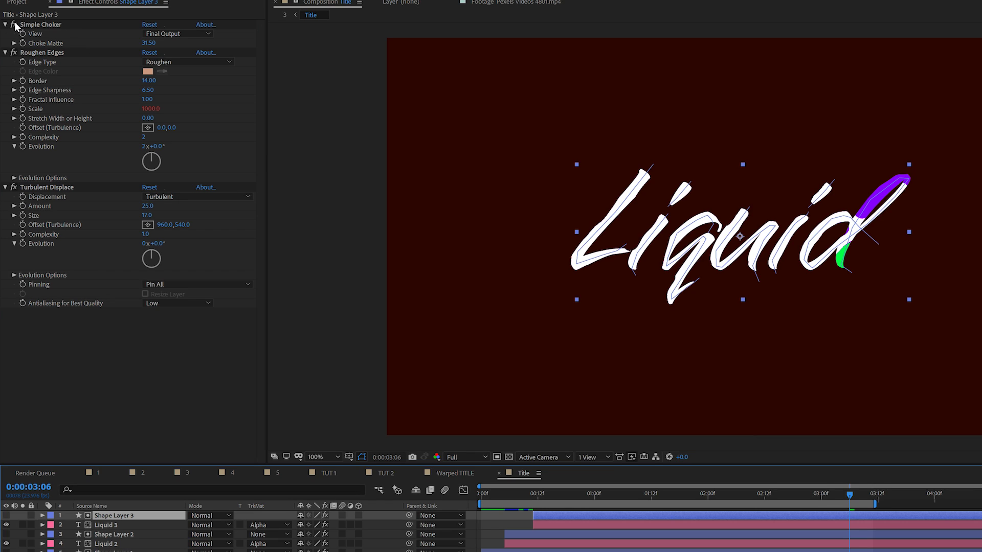
{"action": "key", "text": "space"}
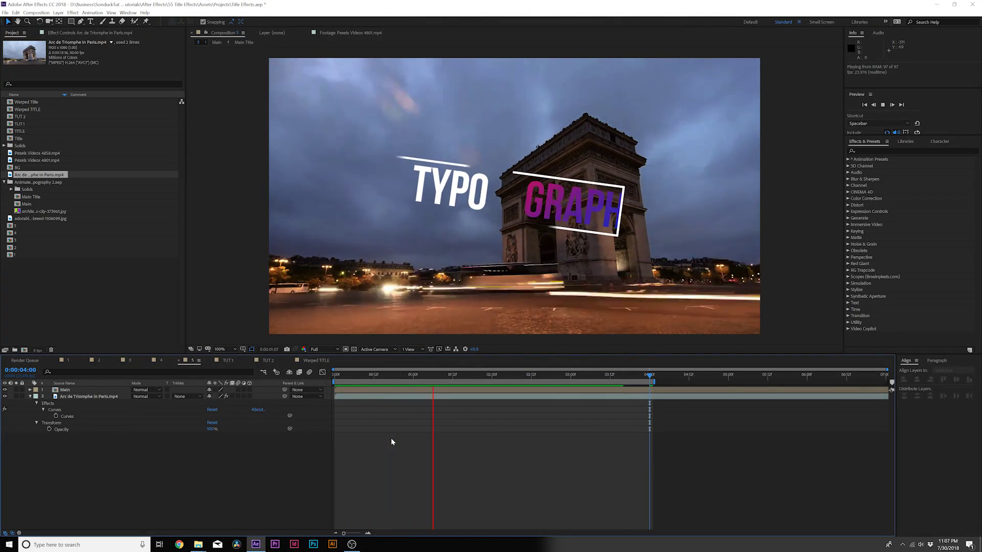
- Stop playback and lower the Arc de Triomphe footage's opacity to 53%
{"action": "key", "text": "space"}
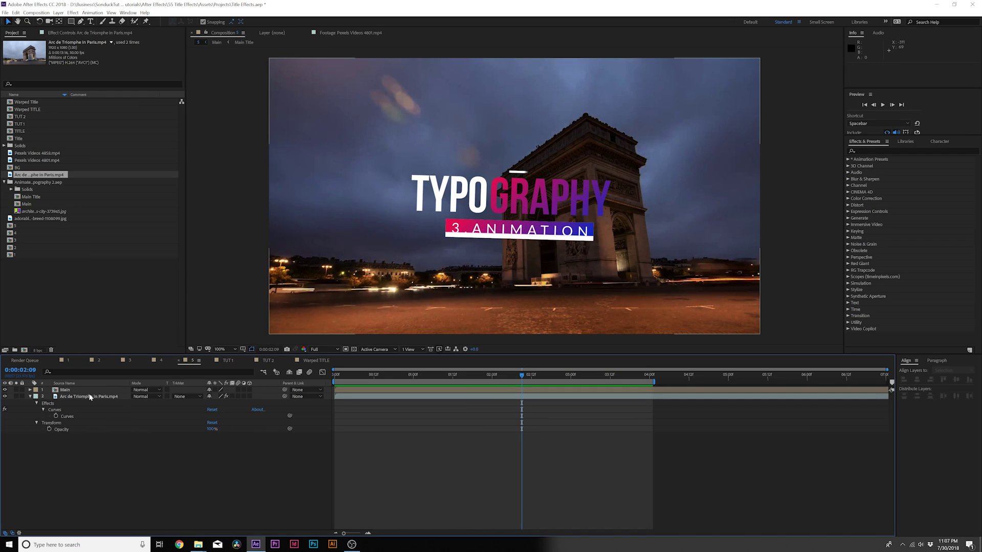
{"action": "left_click", "coordinate": [89, 397]}
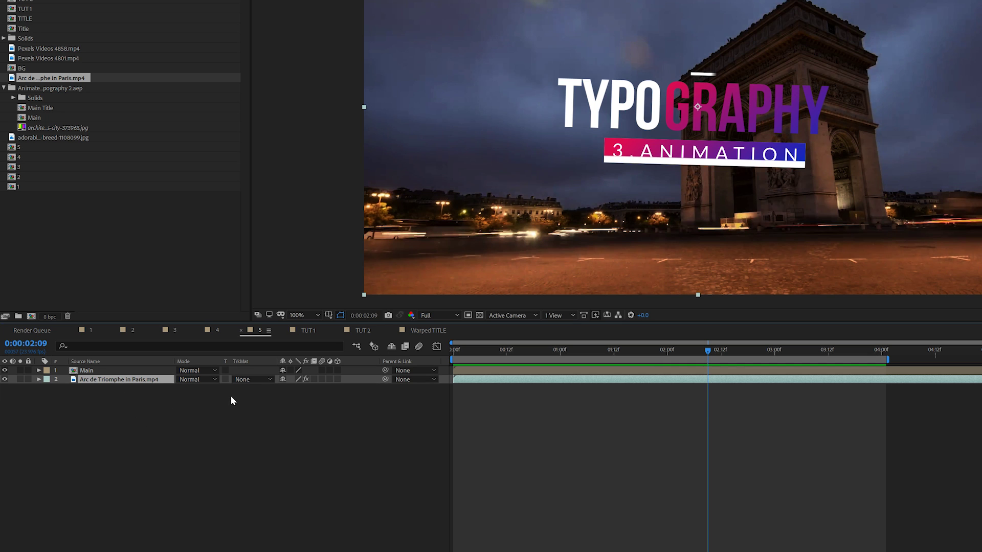
{"action": "left_click_drag", "start_coordinate": [283, 391], "coordinate": [259, 391]}
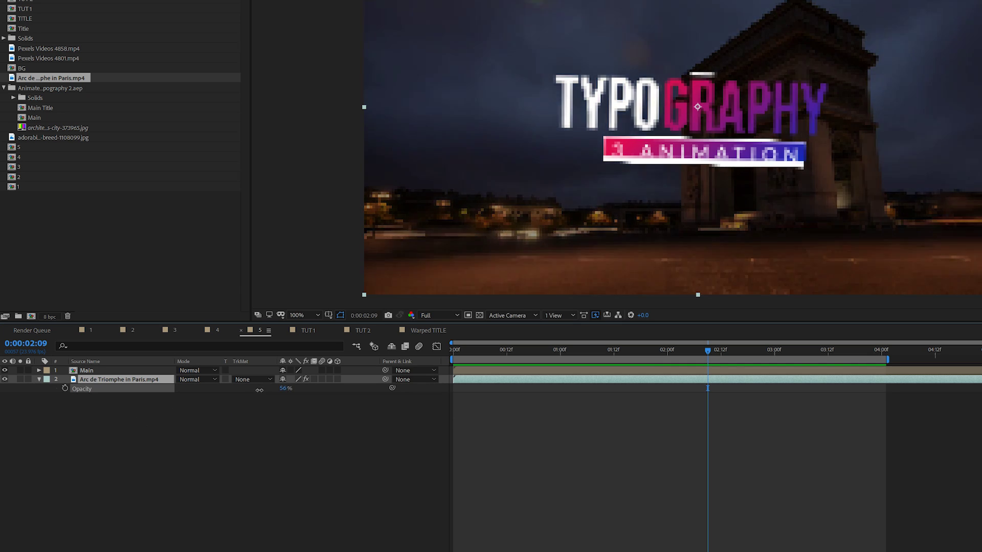
{"action": "left_click", "coordinate": [296, 436]}
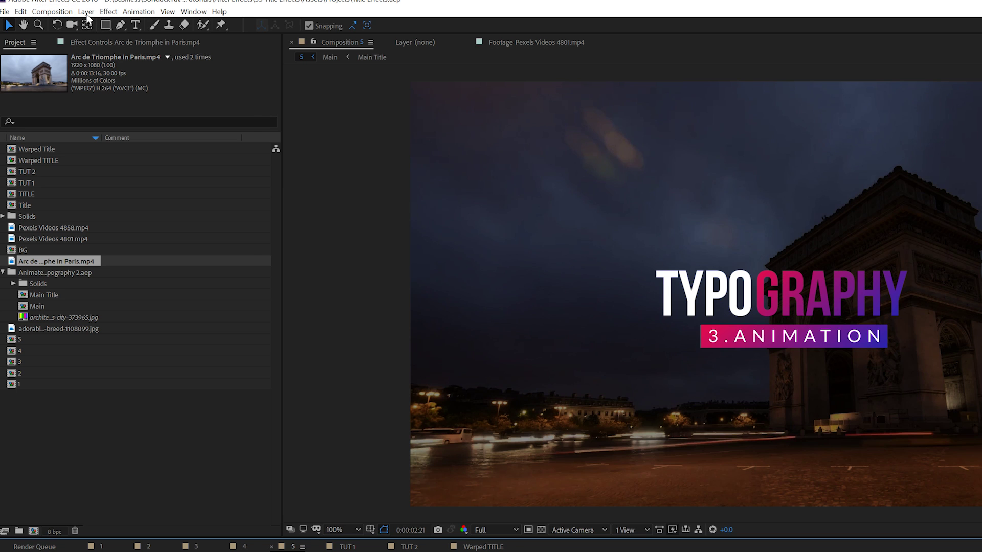
- Add a white solid named Color below Main with a Gradient Ramp and new start colour
{"action": "left_click", "coordinate": [86, 11]}
{"action": "mouse_move", "coordinate": [88, 24]}
{"action": "left_click", "coordinate": [287, 35]}
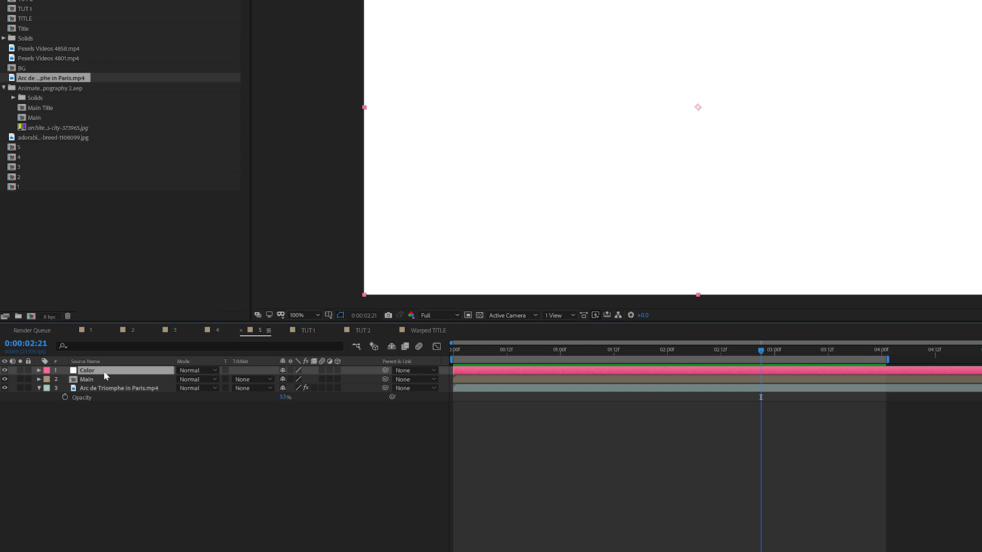
{"action": "left_click_drag", "start_coordinate": [105, 376], "coordinate": [107, 386]}
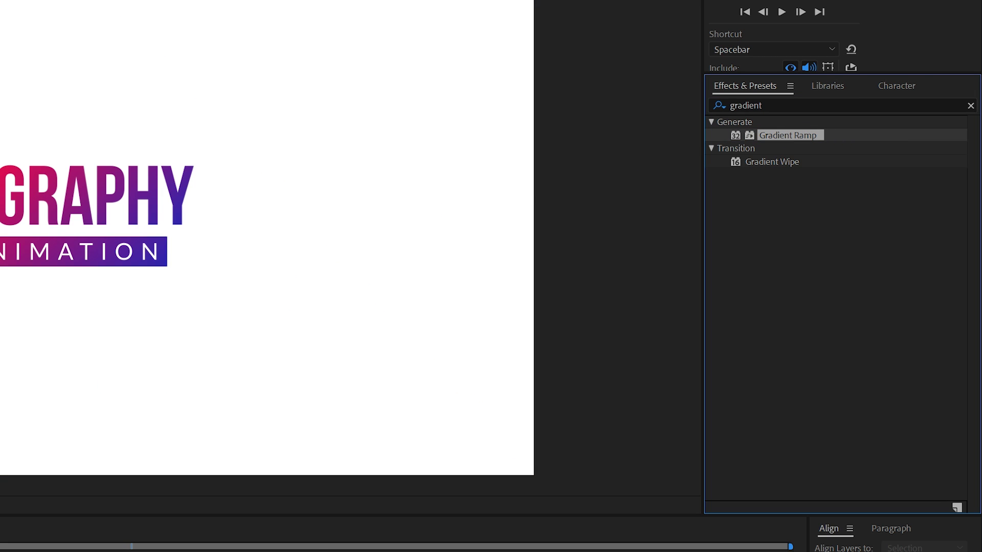
{"action": "double_click", "coordinate": [787, 135]}
{"action": "left_click", "coordinate": [149, 62]}
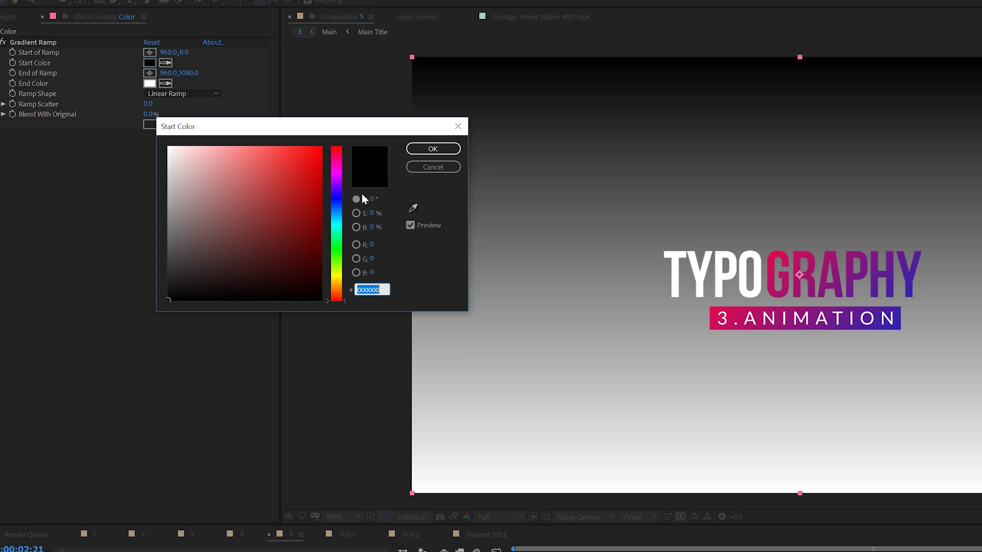
{"action": "left_click", "coordinate": [336, 166]}
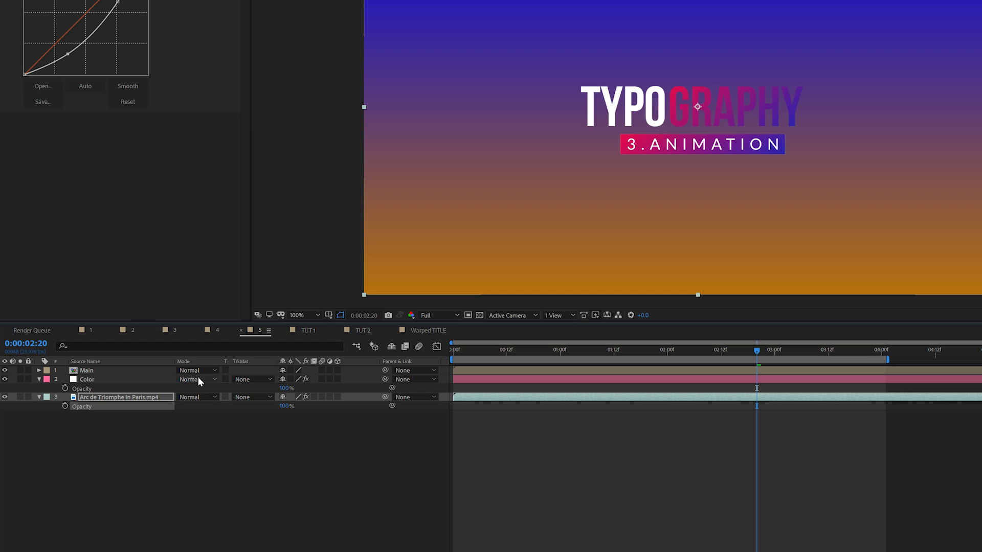
- Try Screen and Overlay blending on Color, settle on Hard Light, and move to 0:00:03:13
{"action": "left_click", "coordinate": [198, 380]}
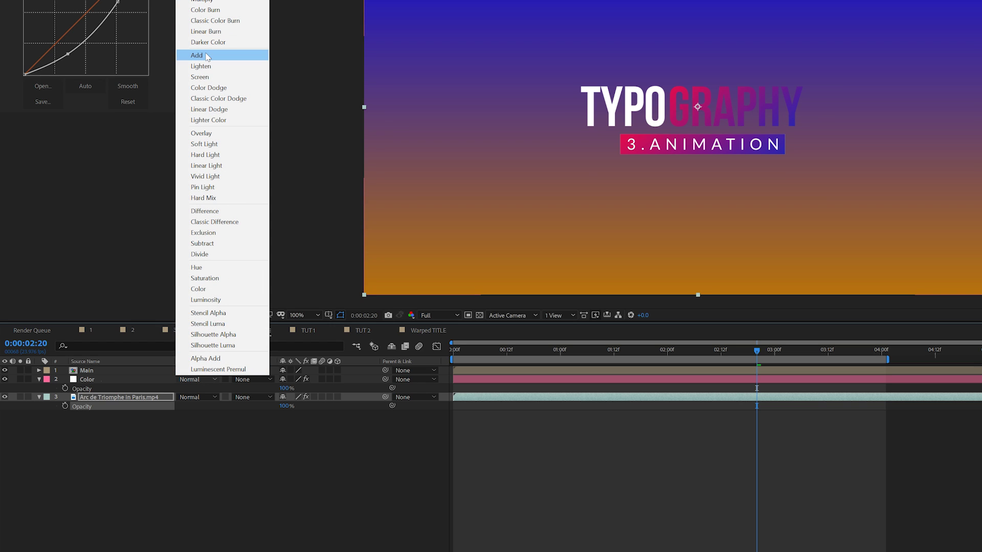
{"action": "left_click", "coordinate": [205, 77]}
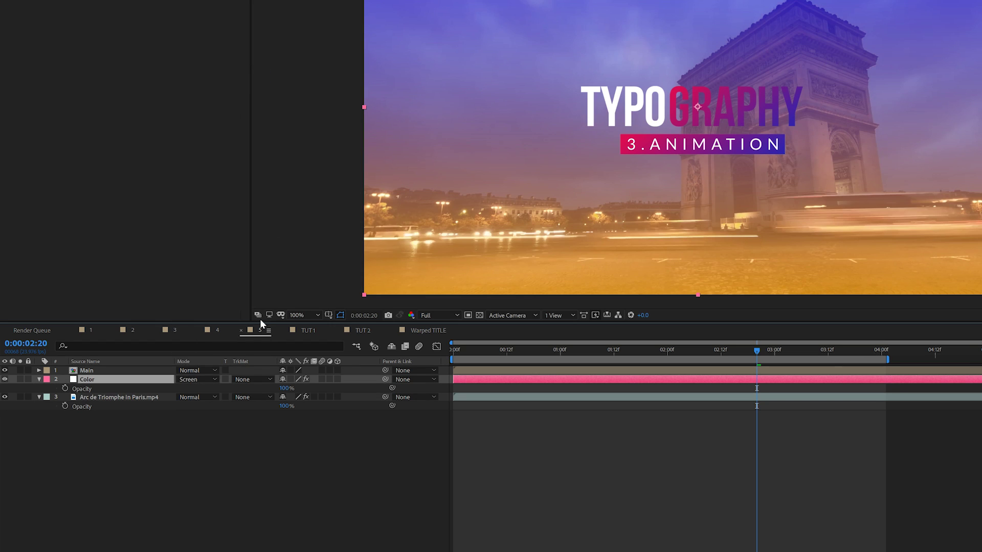
{"action": "left_click", "coordinate": [195, 381]}
{"action": "left_click", "coordinate": [218, 133]}
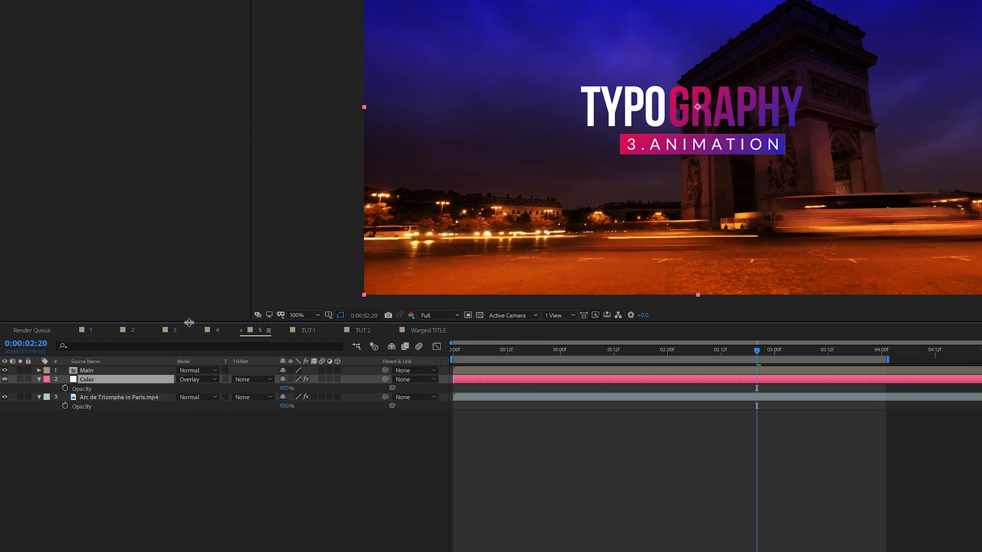
{"action": "left_click", "coordinate": [195, 381]}
{"action": "left_click", "coordinate": [207, 154]}
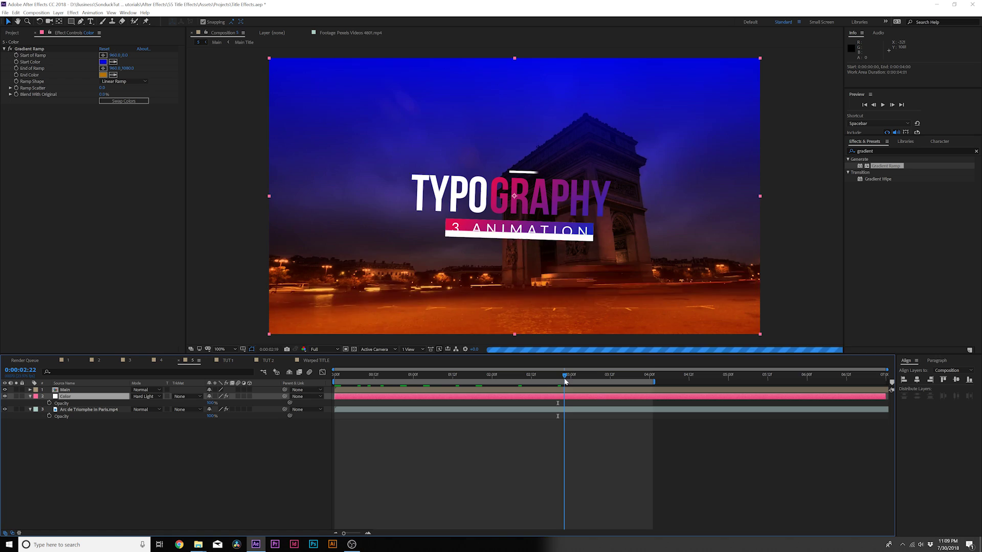
{"action": "left_click_drag", "start_coordinate": [570, 396], "coordinate": [637, 404]}
- Create a new black solid layer
{"action": "left_click", "coordinate": [116, 486]}
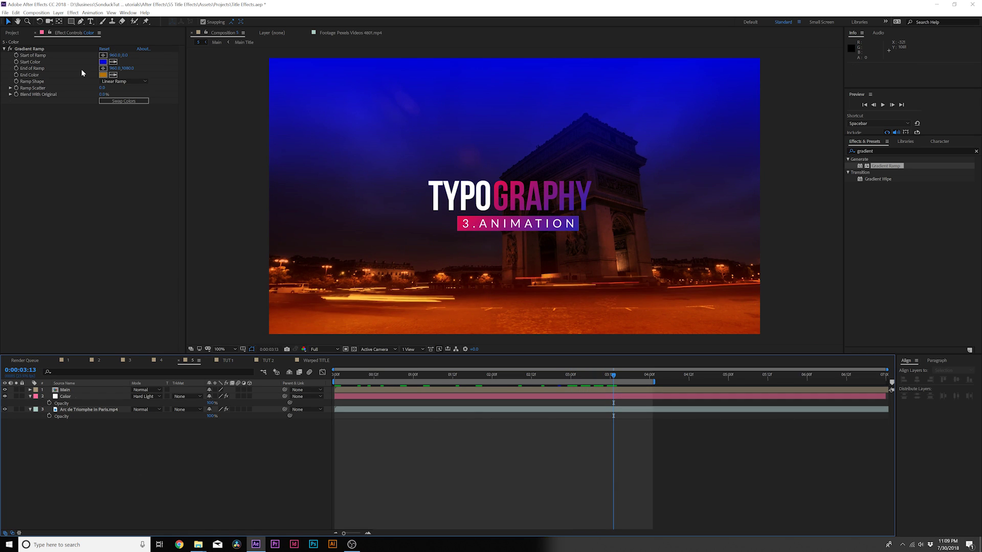
{"action": "key", "text": "ctrl+y"}
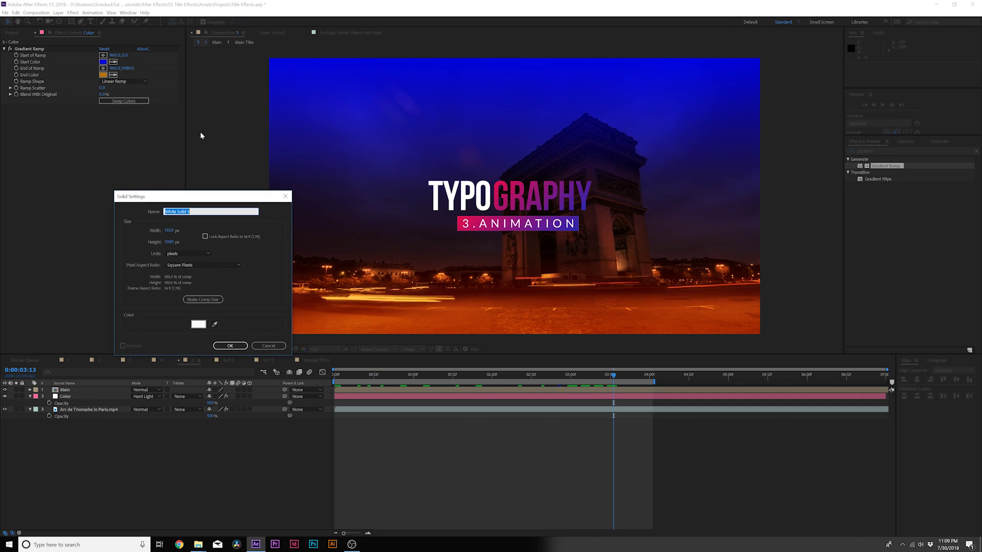
{"action": "left_click", "coordinate": [198, 324]}
{"action": "left_click", "coordinate": [154, 205]}
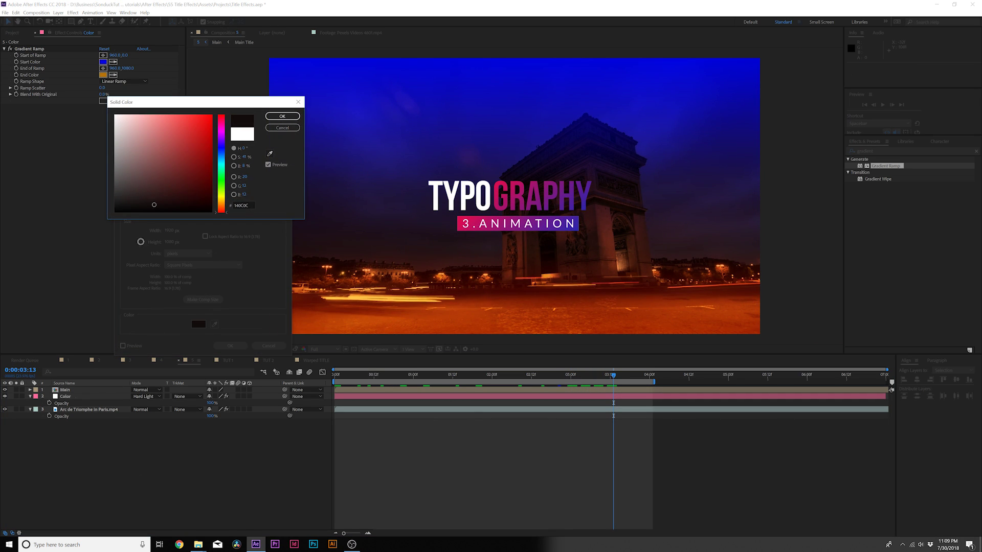
{"action": "left_click", "coordinate": [282, 117]}
{"action": "left_click", "coordinate": [221, 346]}
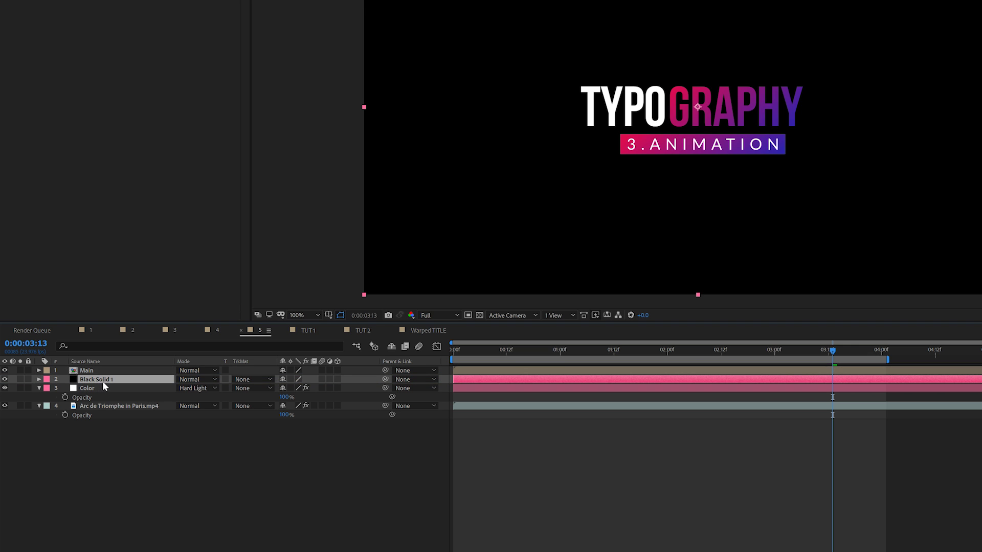
- Mask the black solid into a wide rectangular band and shift it down behind the title
{"action": "key", "text": "t"}
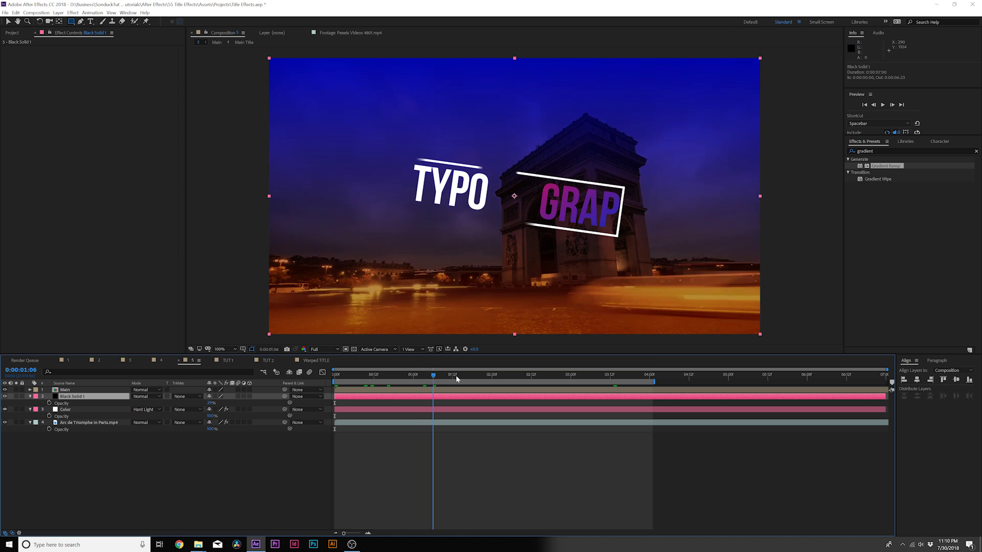
{"action": "left_click_drag", "start_coordinate": [506, 287], "coordinate": [870, 509]}
{"action": "left_click_drag", "start_coordinate": [500, 246], "coordinate": [773, 247]}
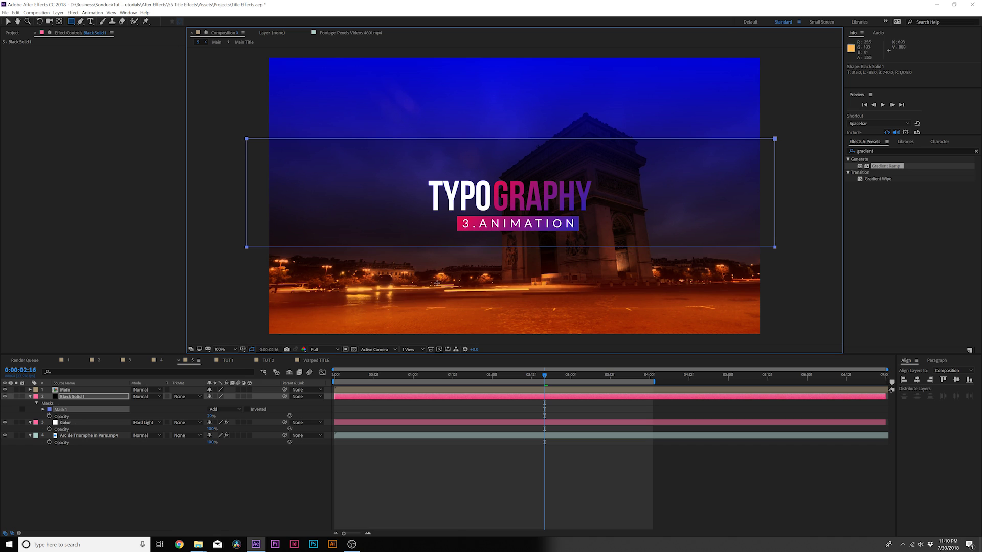
{"action": "left_click", "coordinate": [7, 21]}
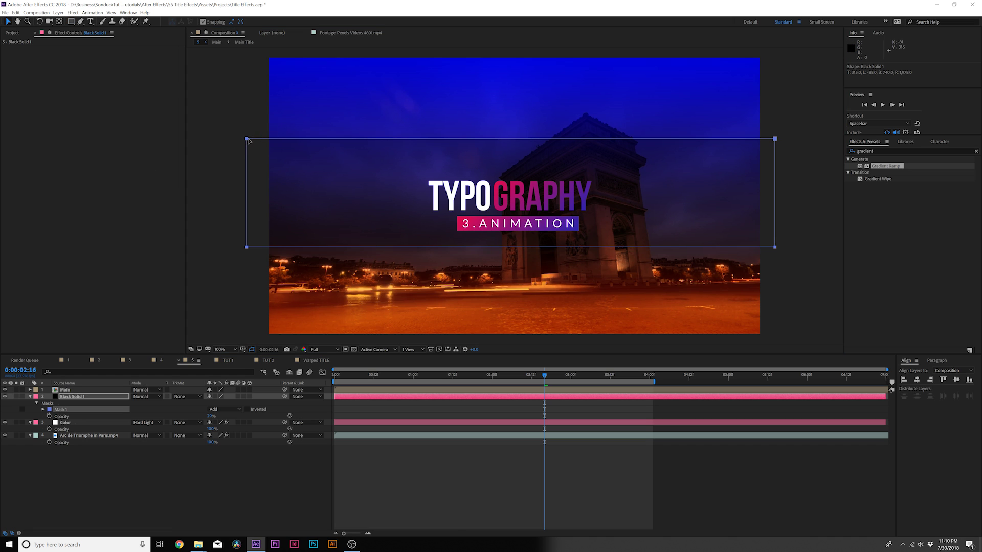
{"action": "left_click_drag", "start_coordinate": [248, 139], "coordinate": [250, 153]}
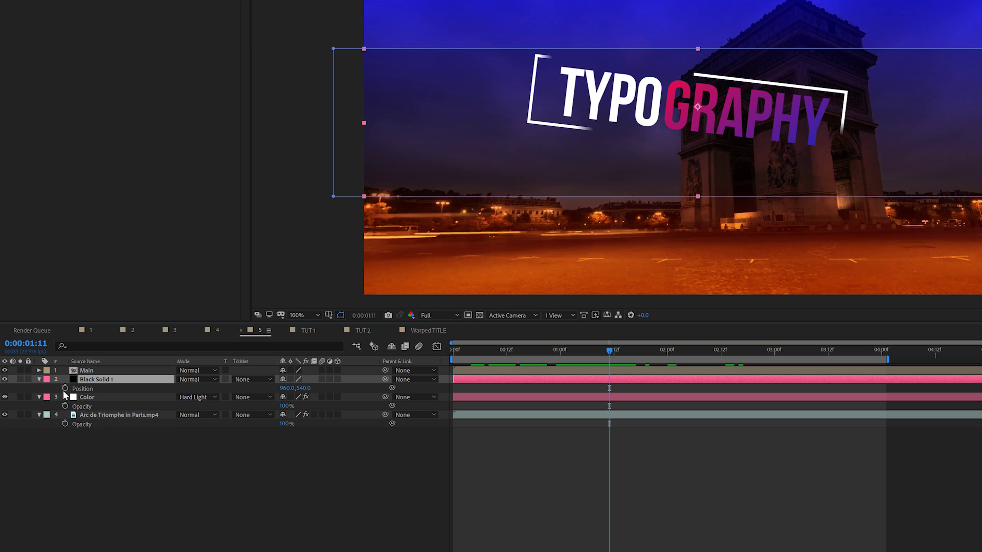
- Keyframe the band's Position so it starts off-screen left at X -1440
{"action": "left_click", "coordinate": [48, 406]}
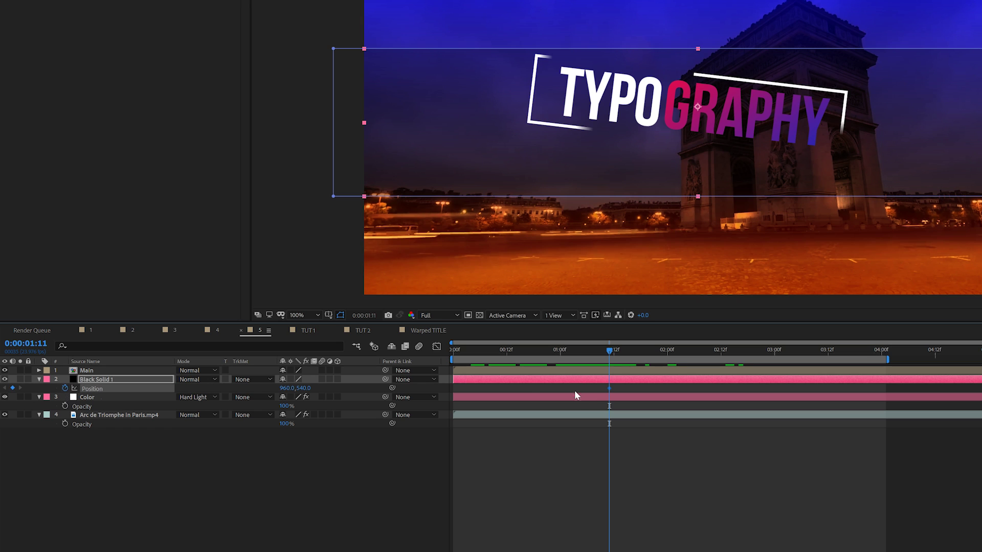
{"action": "left_click_drag", "start_coordinate": [609, 350], "coordinate": [617, 349]}
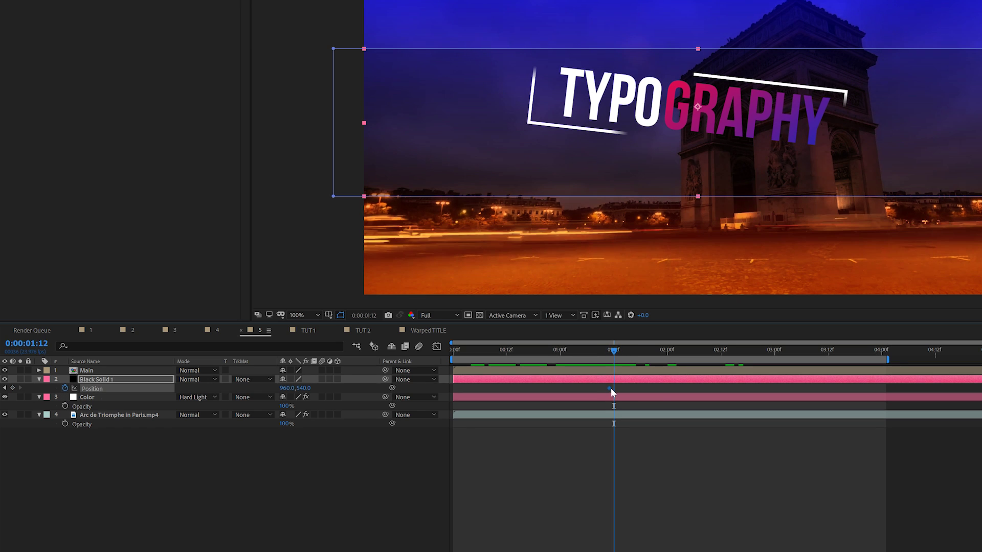
{"action": "left_click_drag", "start_coordinate": [610, 388], "coordinate": [703, 393]}
{"action": "left_click_drag", "start_coordinate": [288, 388], "coordinate": [149, 390]}
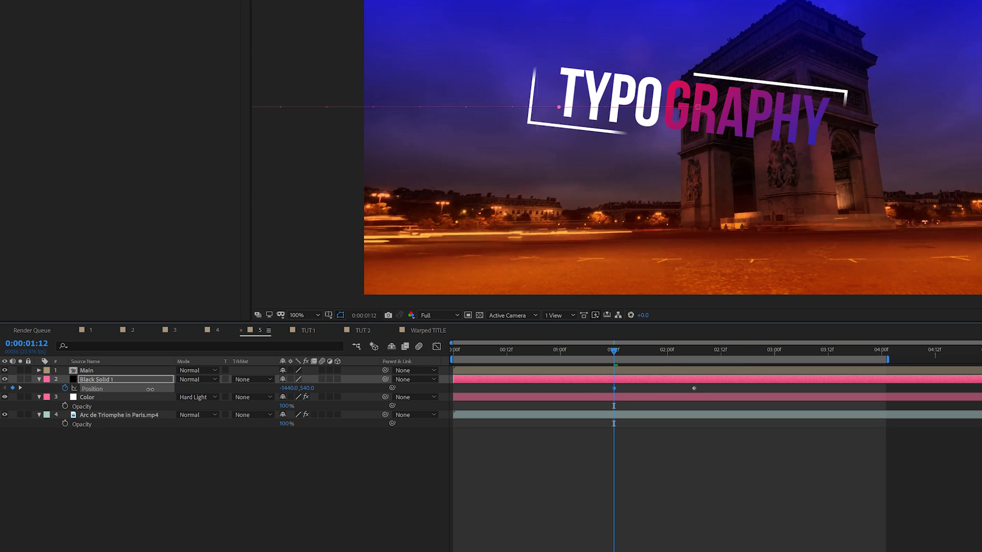